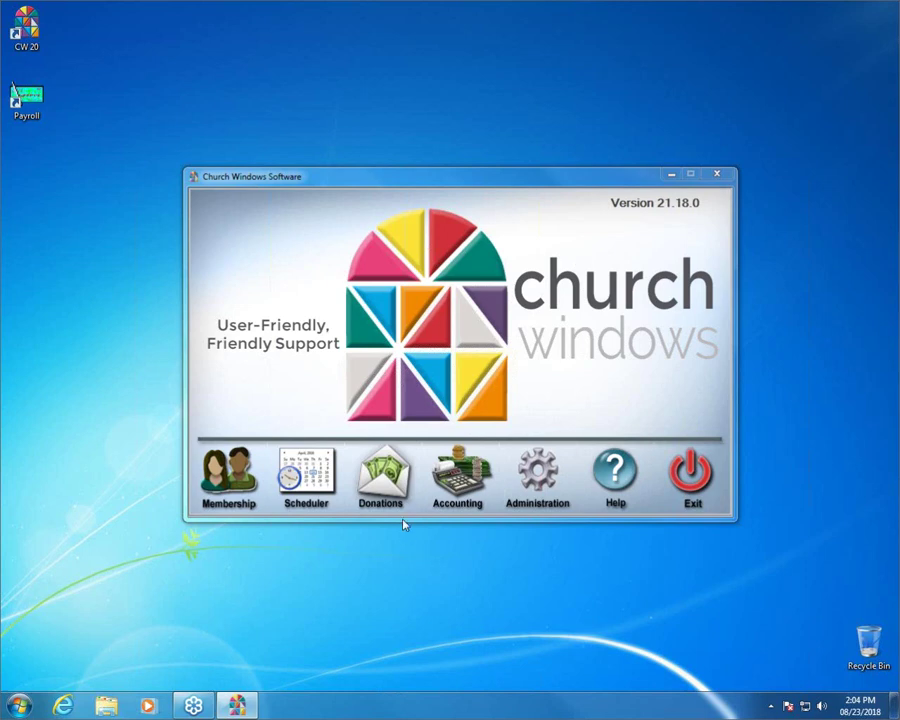
Start a donation statement run in Donations for only those who gave, dated 01/01/2018 to 12/31/2018, and continue to the layout options
click(392, 495)
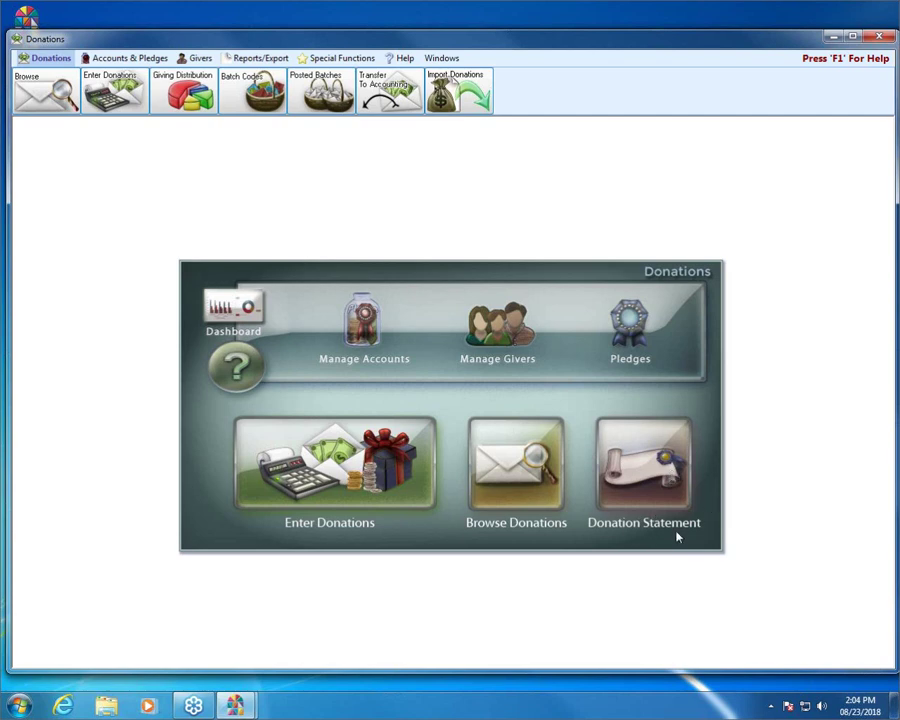
click(264, 58)
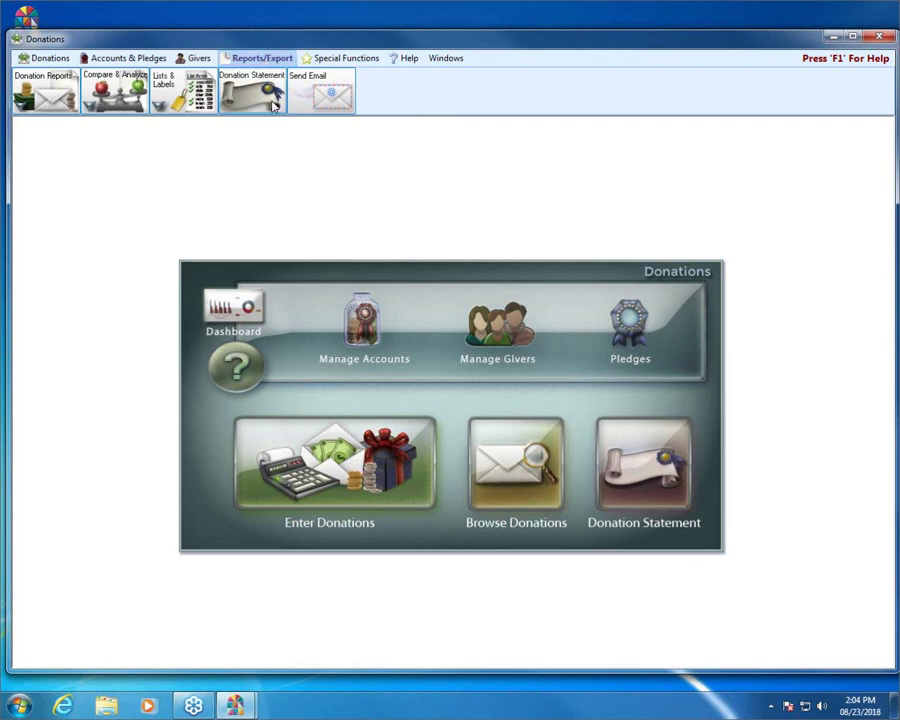
click(273, 106)
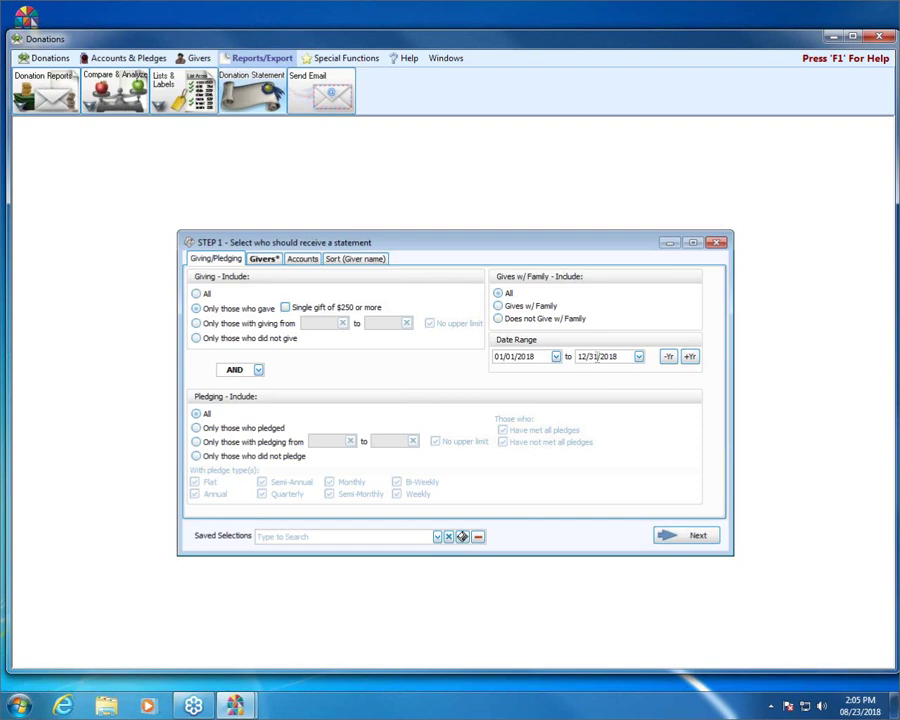
click(697, 536)
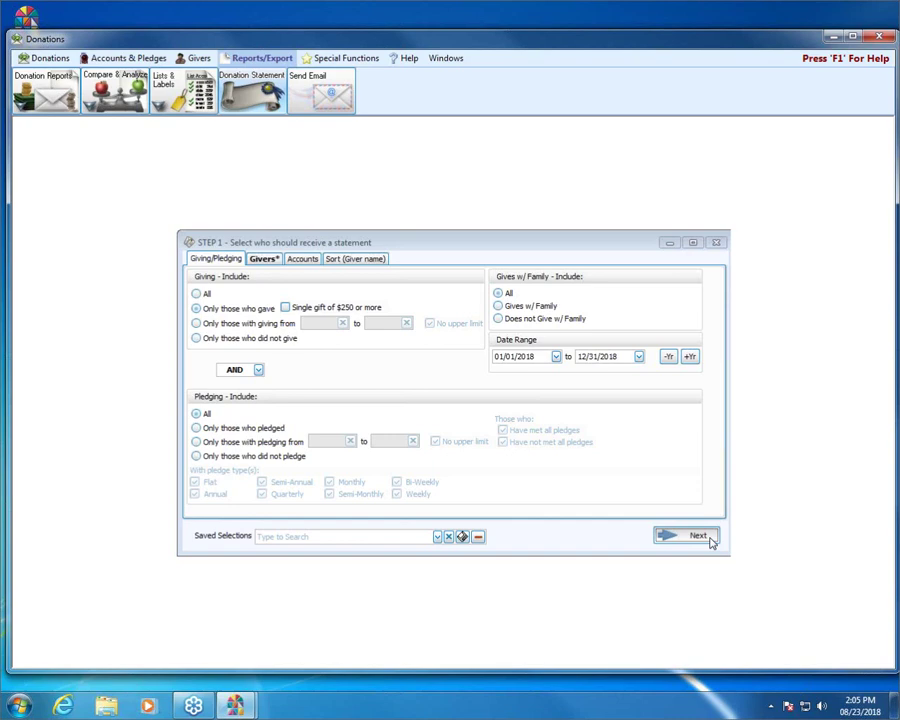
click(697, 536)
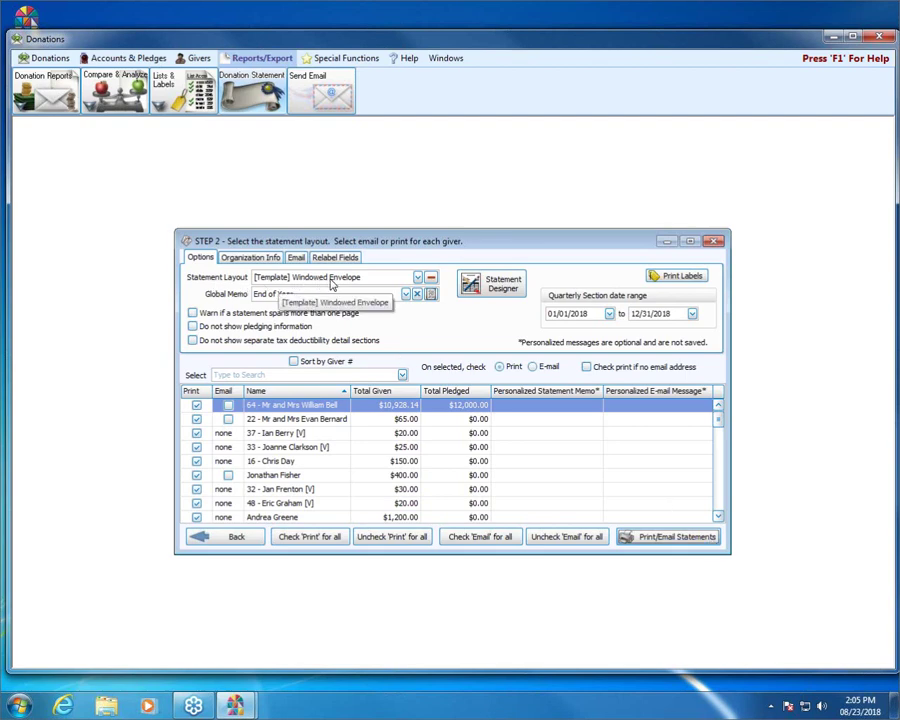
Choose the "[Template] Windowed Envelope" statement layout and open it in a maximized Statement Designer
click(418, 279)
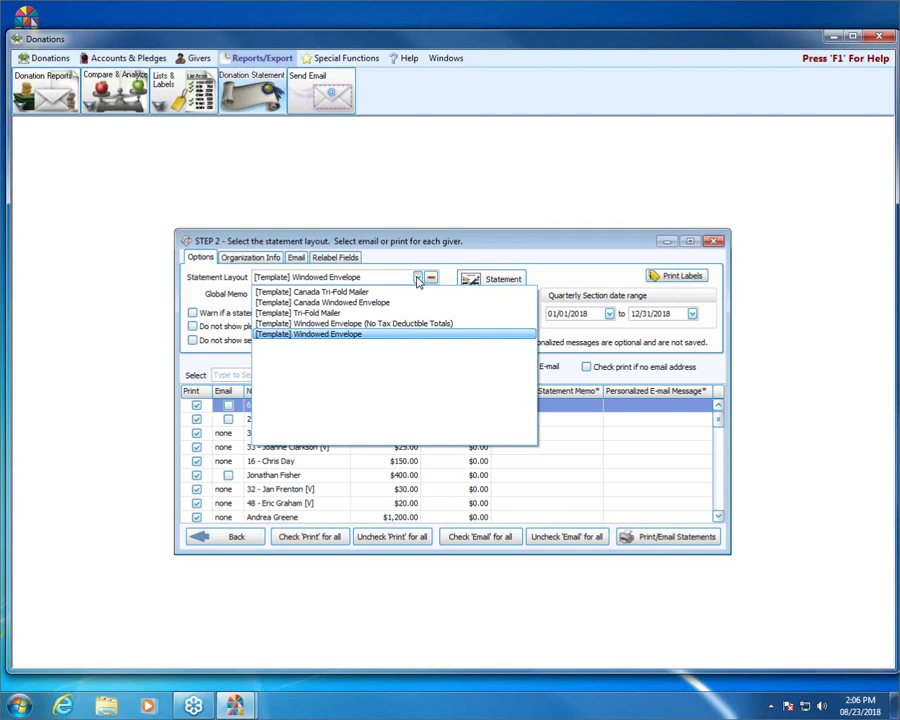
click(316, 338)
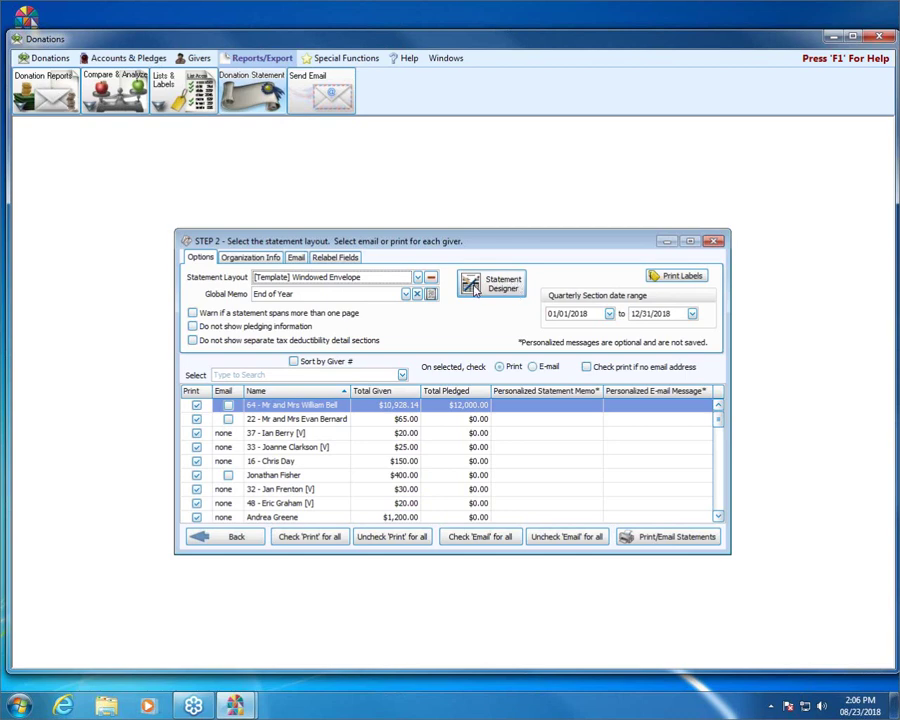
click(510, 286)
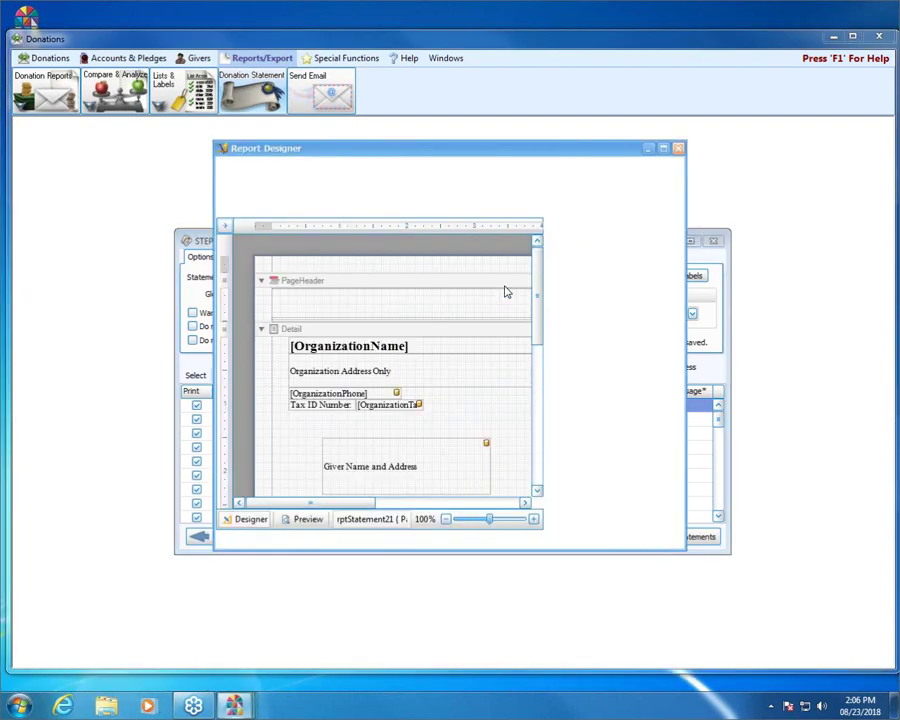
click(663, 148)
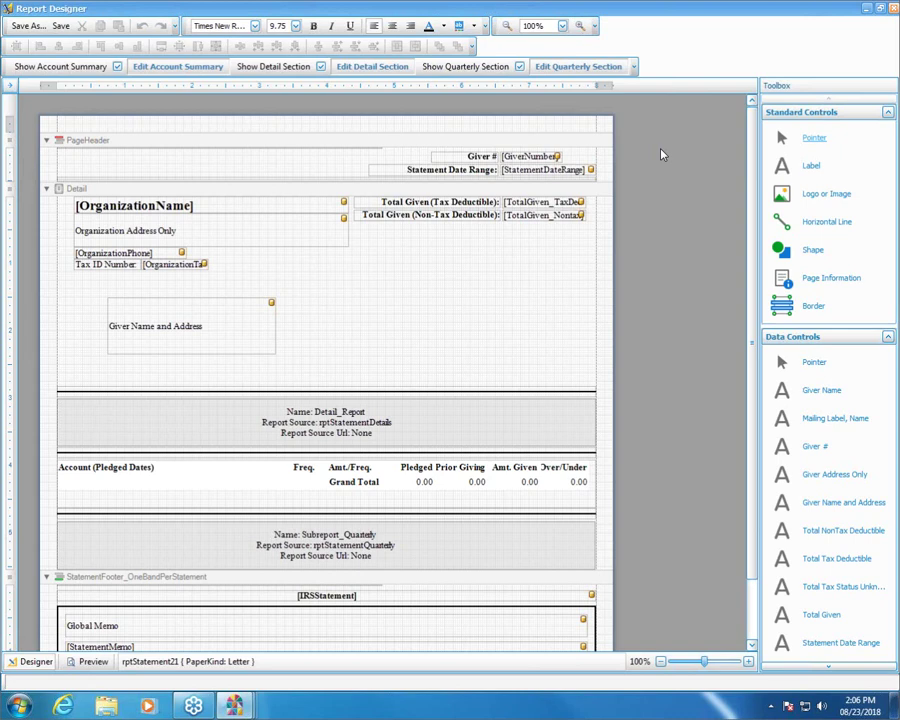
Compare the statement's sample preview with its design layout, and review the available standard and data controls
click(80, 658)
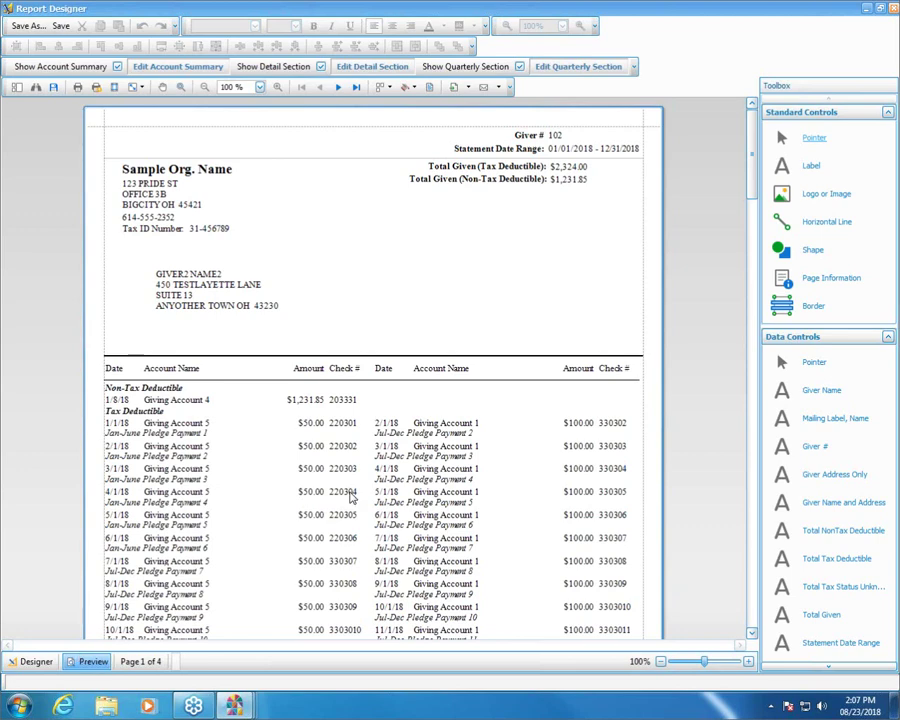
drag(754, 168, 760, 261)
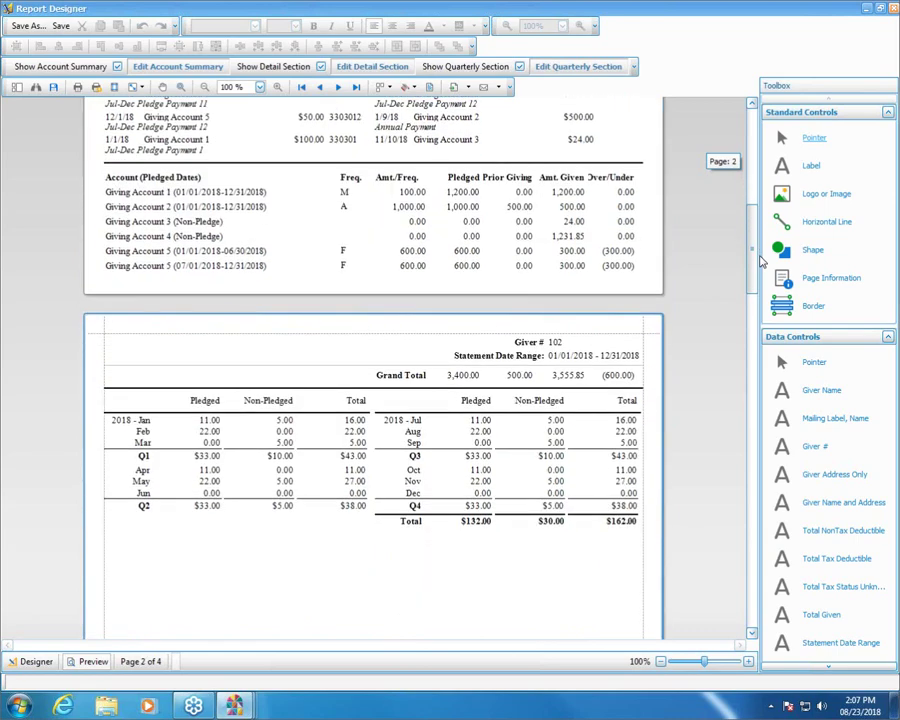
drag(760, 261, 754, 168)
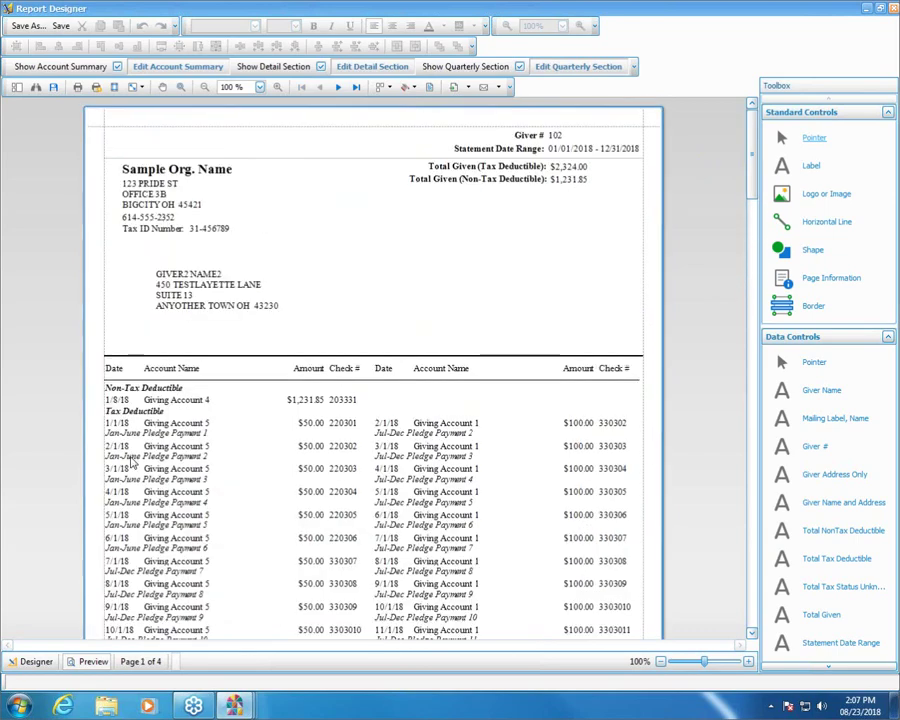
click(33, 662)
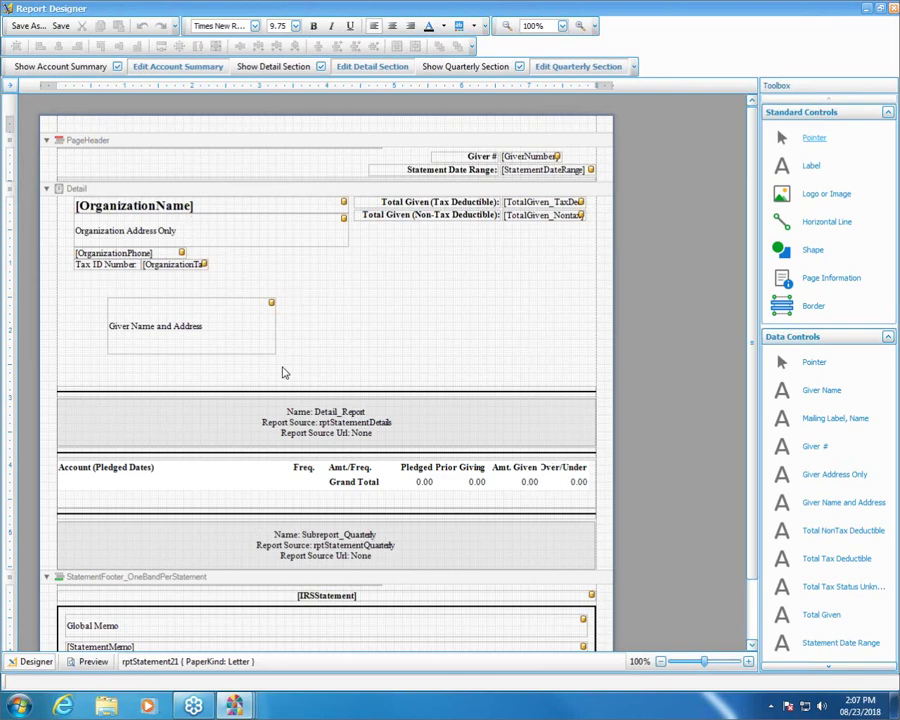
click(82, 662)
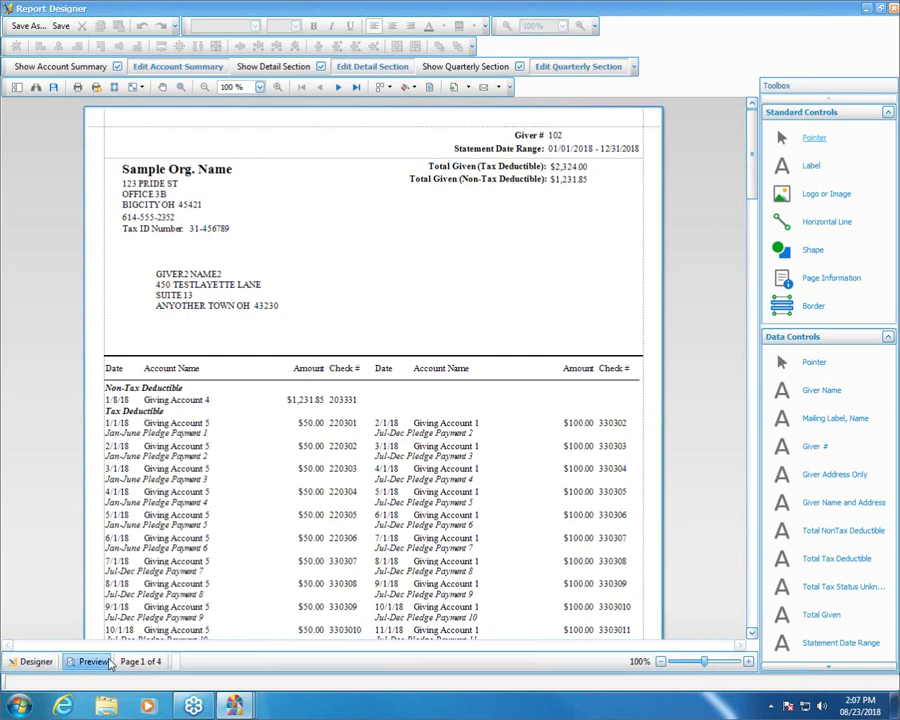
click(45, 665)
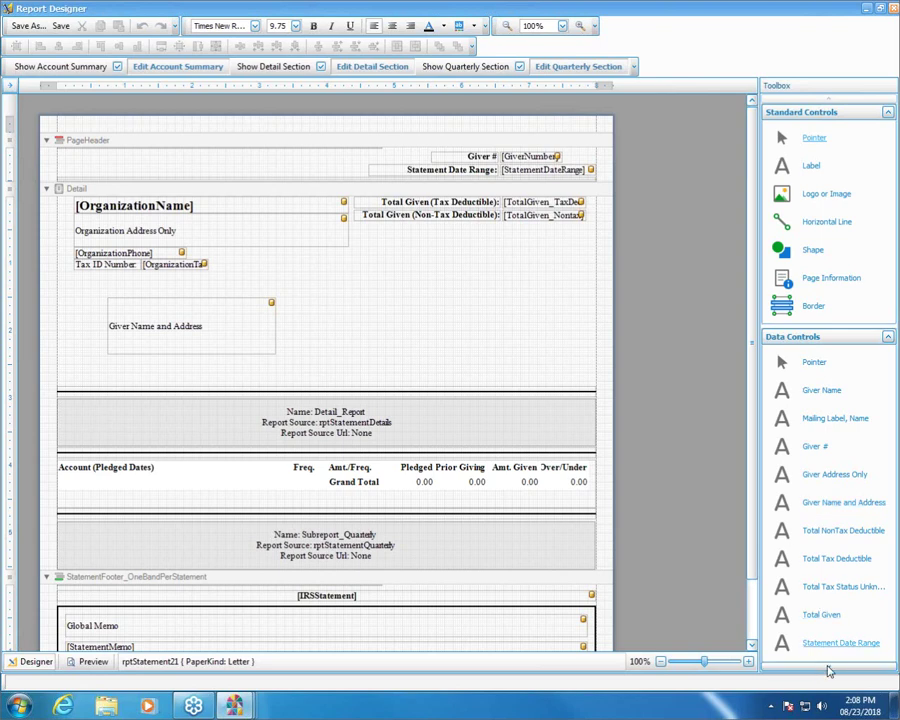
scroll(832, 672, down, 2)
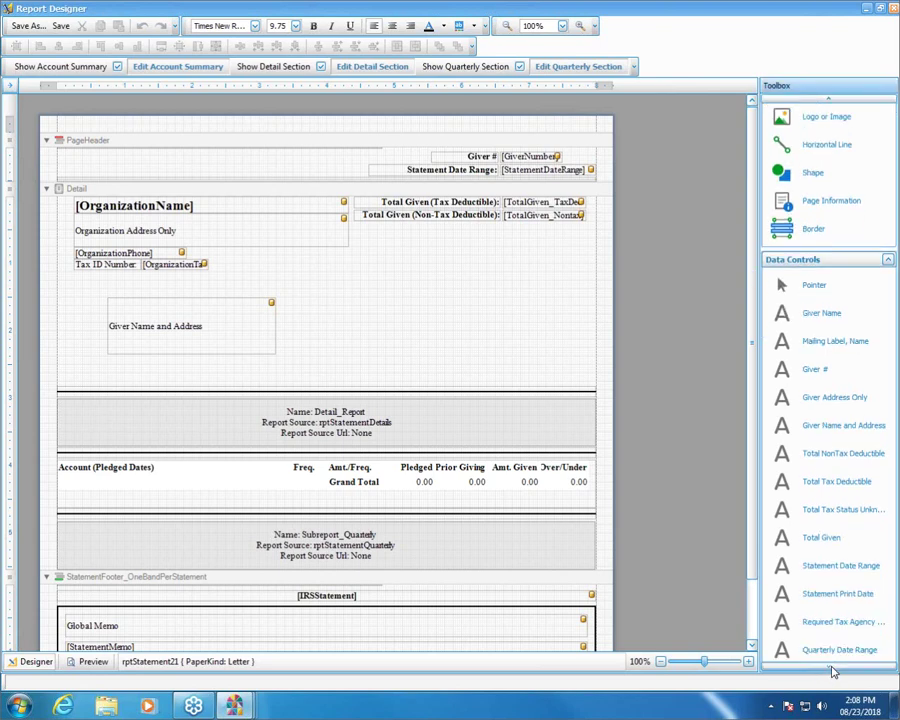
scroll(832, 672, down, 2)
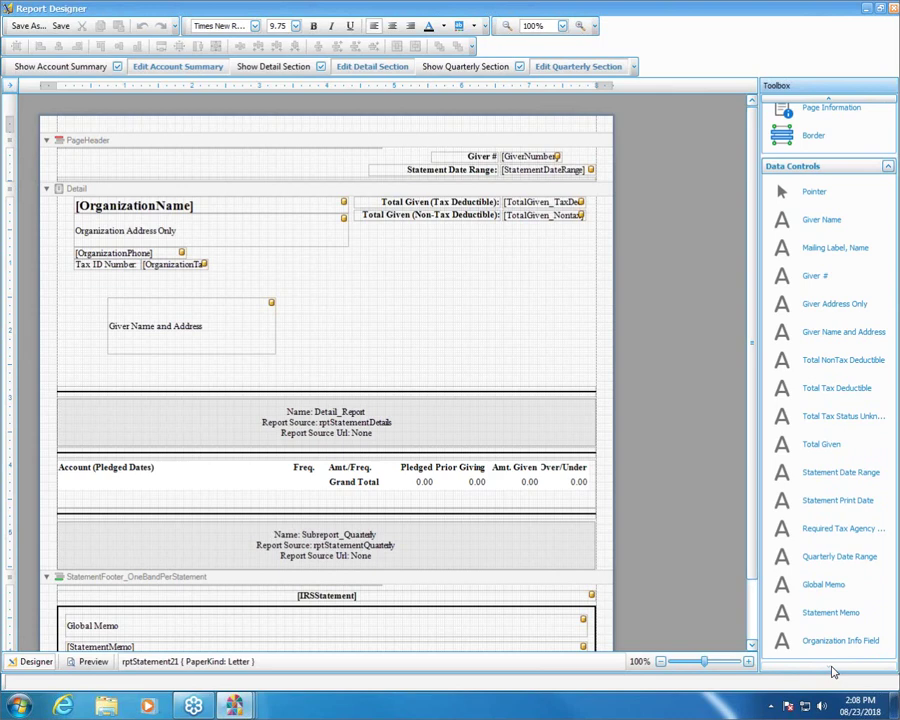
scroll(832, 101, up, 2)
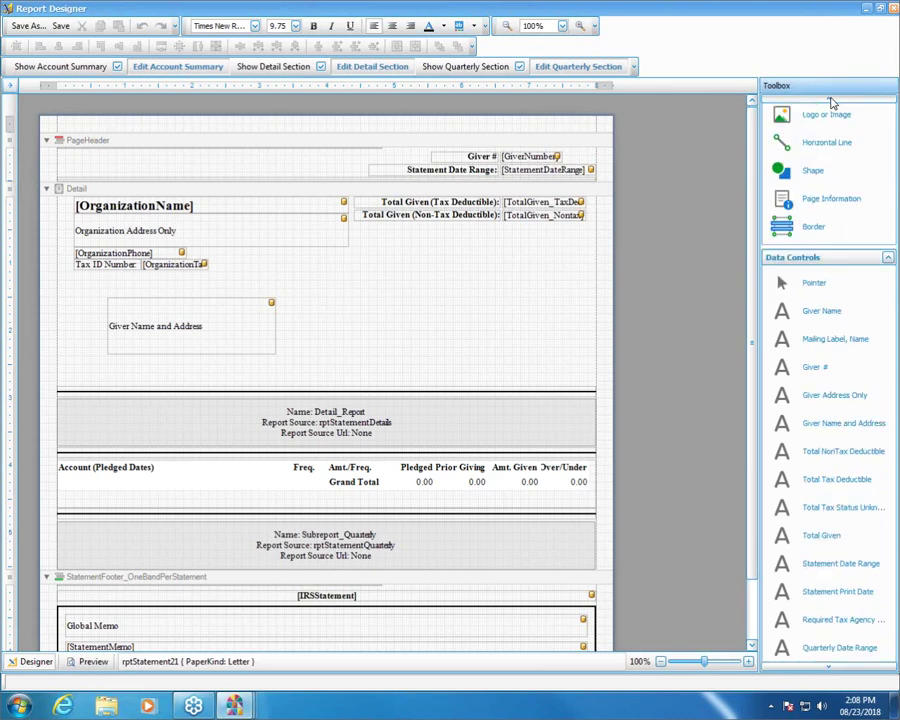
scroll(832, 101, up, 2)
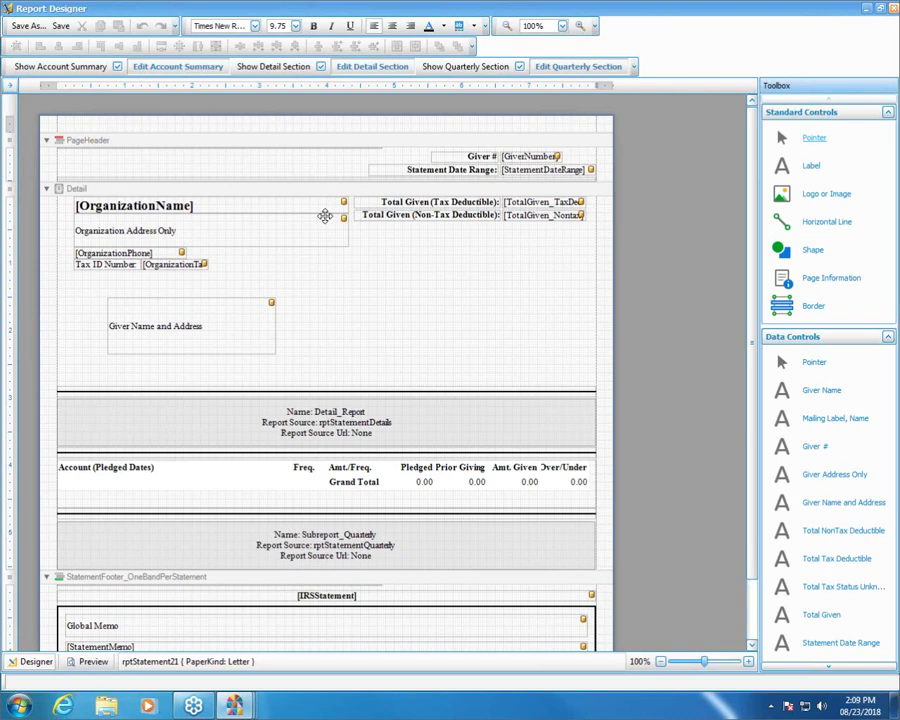
Nudge the Giver Name and Address box in the Detail section to about location 81,155
click(225, 340)
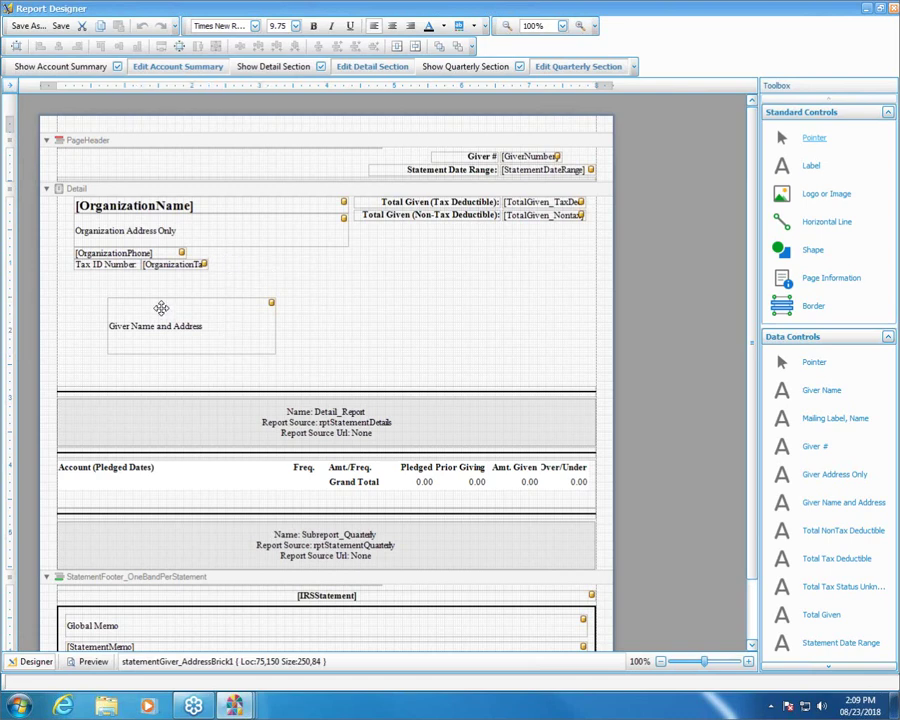
mouse_move(163, 308)
mouse_down()
mouse_move(233, 305)
mouse_move(155, 300)
mouse_move(166, 313)
mouse_up()
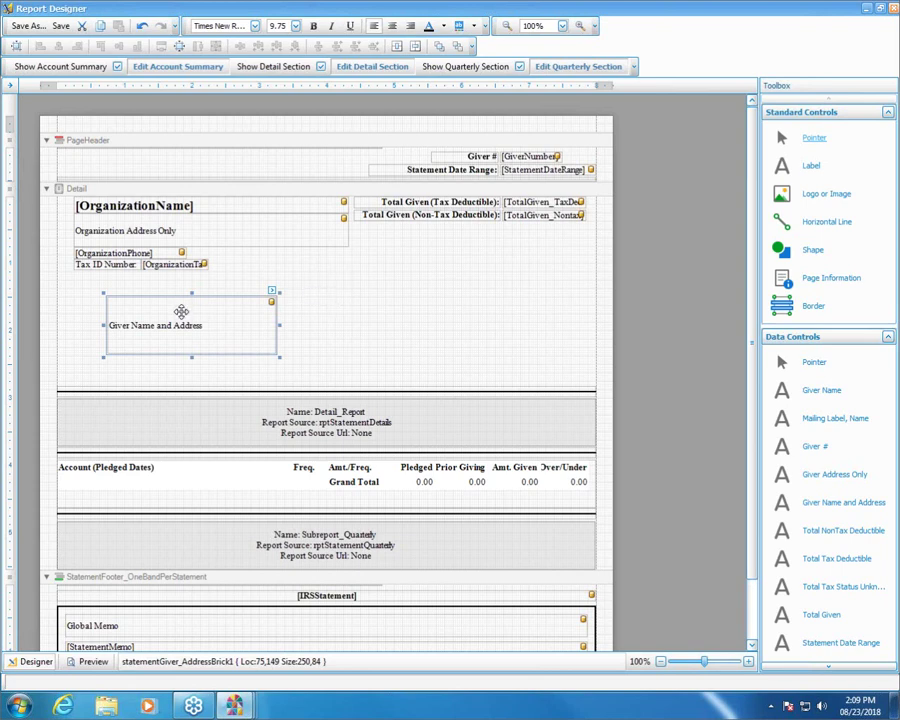
mouse_move(188, 319)
mouse_down()
mouse_move(298, 313)
mouse_move(192, 321)
mouse_up()
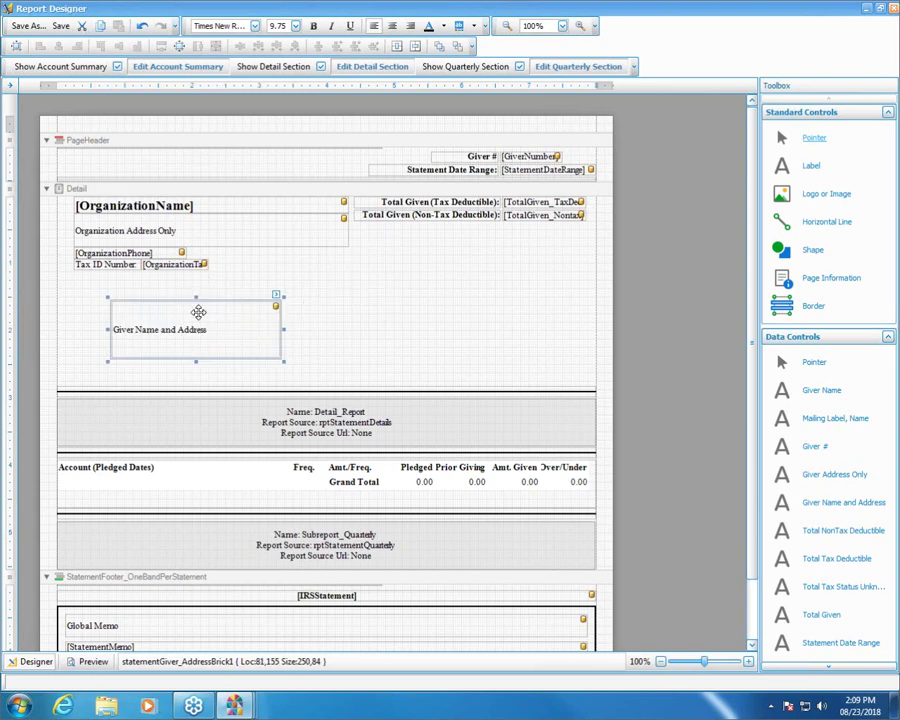
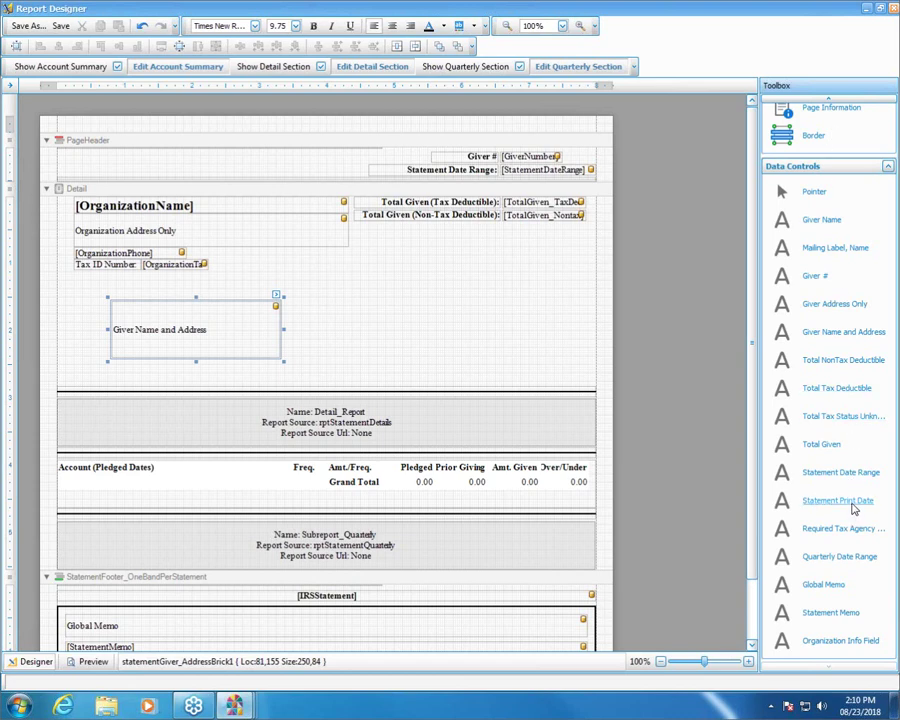
Add a Statement Print Date field directly below the Total Given (Non-Tax Deductible) value, aligned at about location 660,36
drag(855, 517, 545, 240)
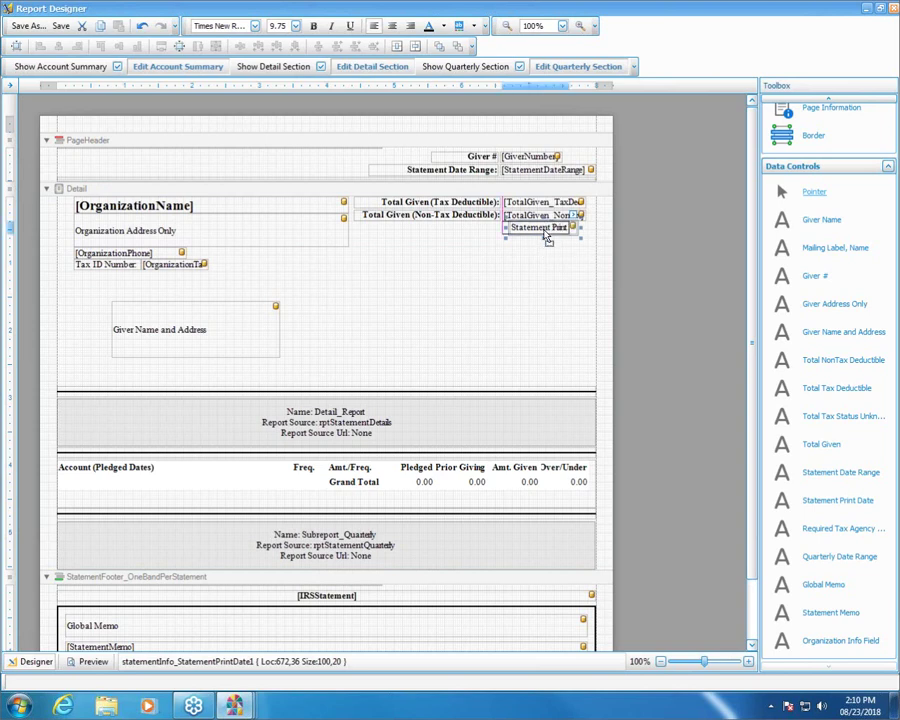
drag(547, 227, 545, 227)
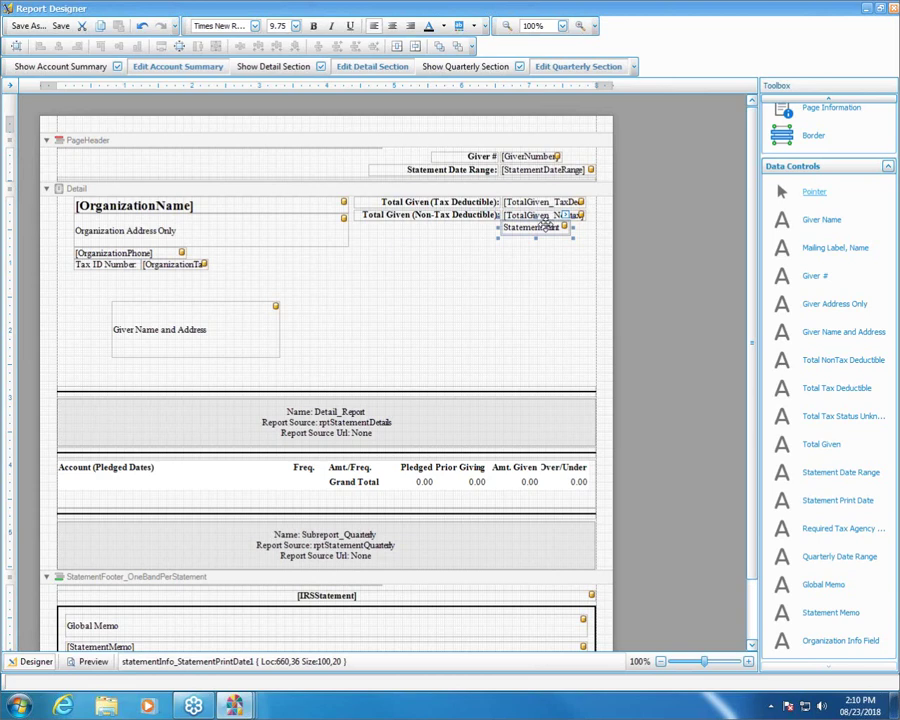
click(552, 245)
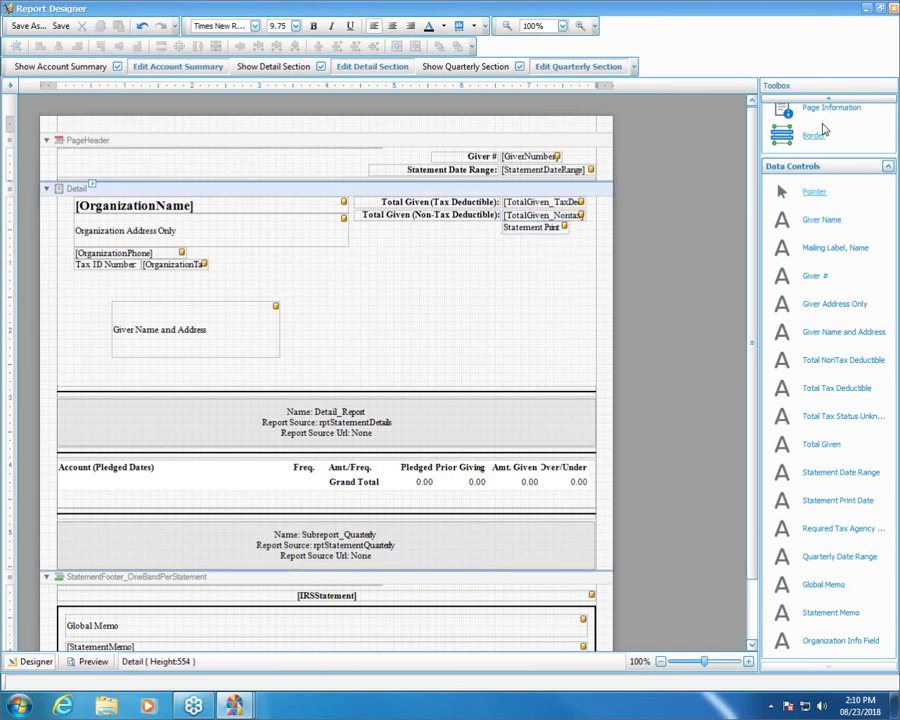
Add a text label beside the print date field and set its text to "Statement Print Date:"
scroll(832, 102, up, 3)
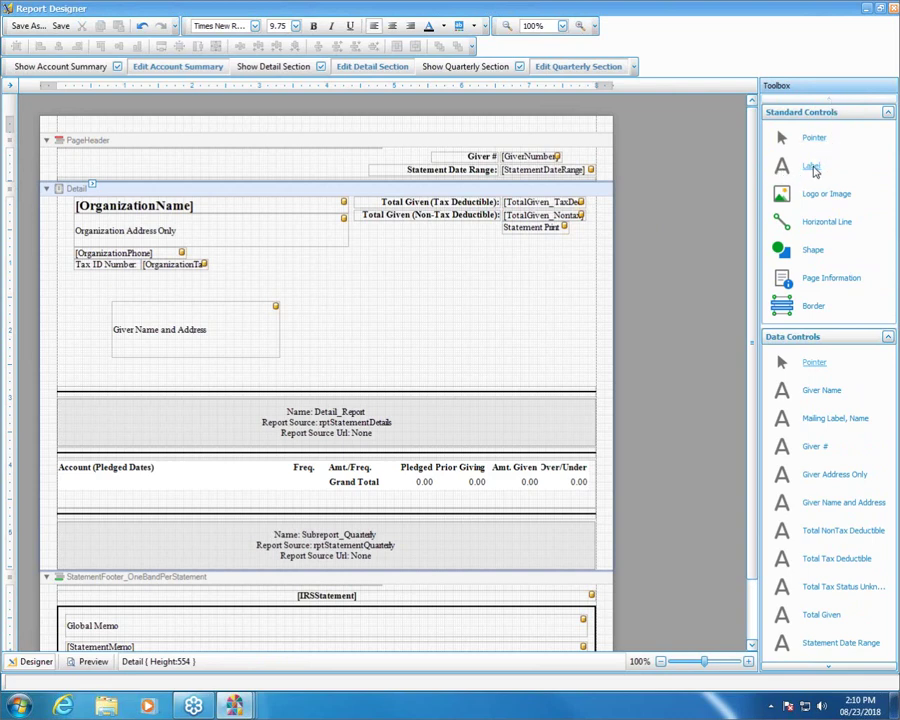
drag(813, 170, 440, 233)
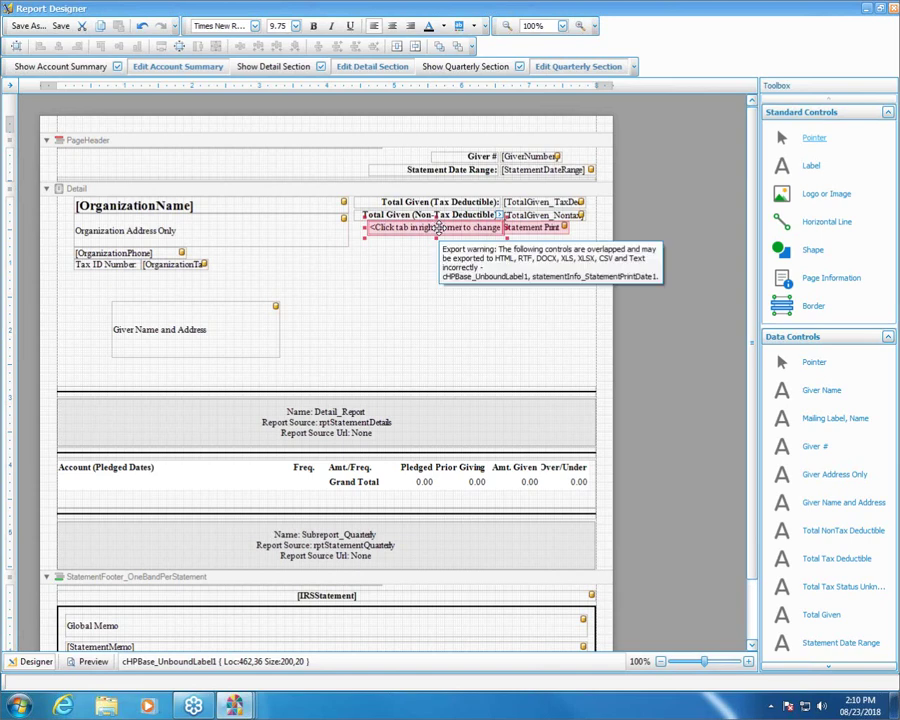
double_click(440, 233)
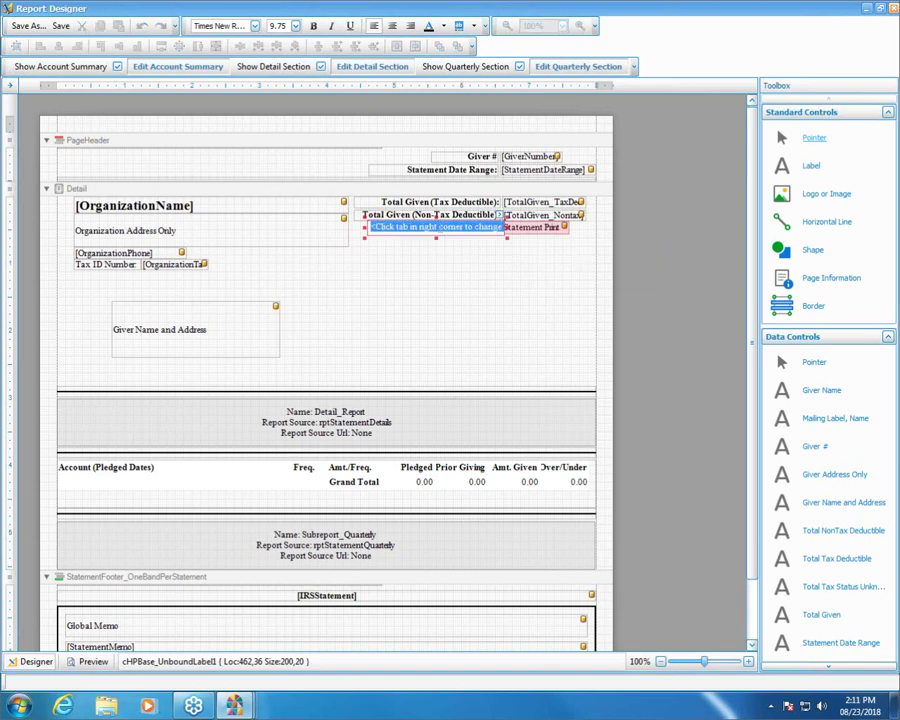
text(State)
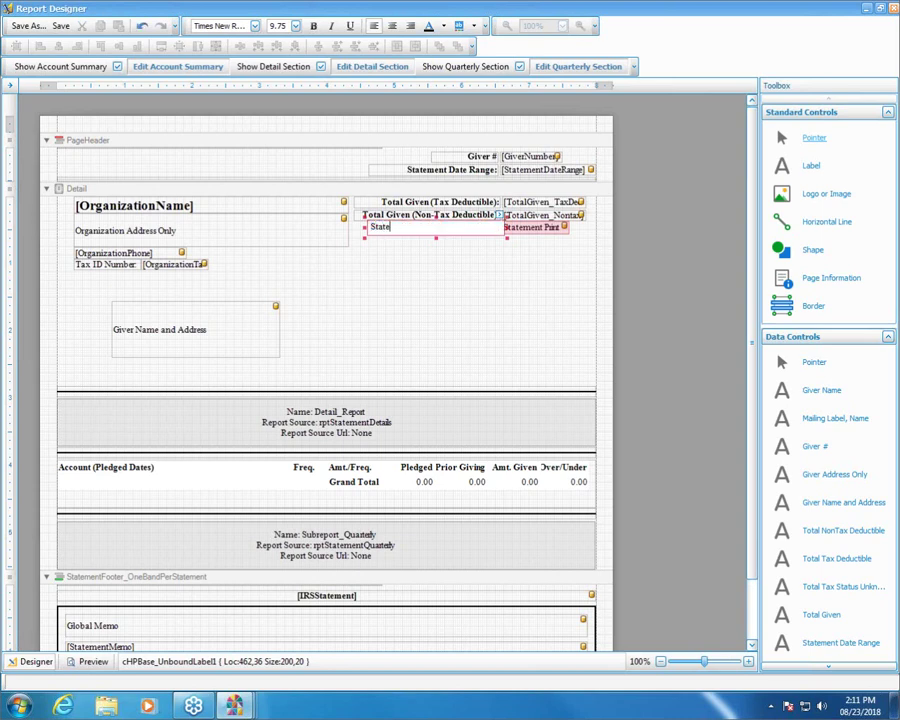
text(ment Print Date:)
click(443, 259)
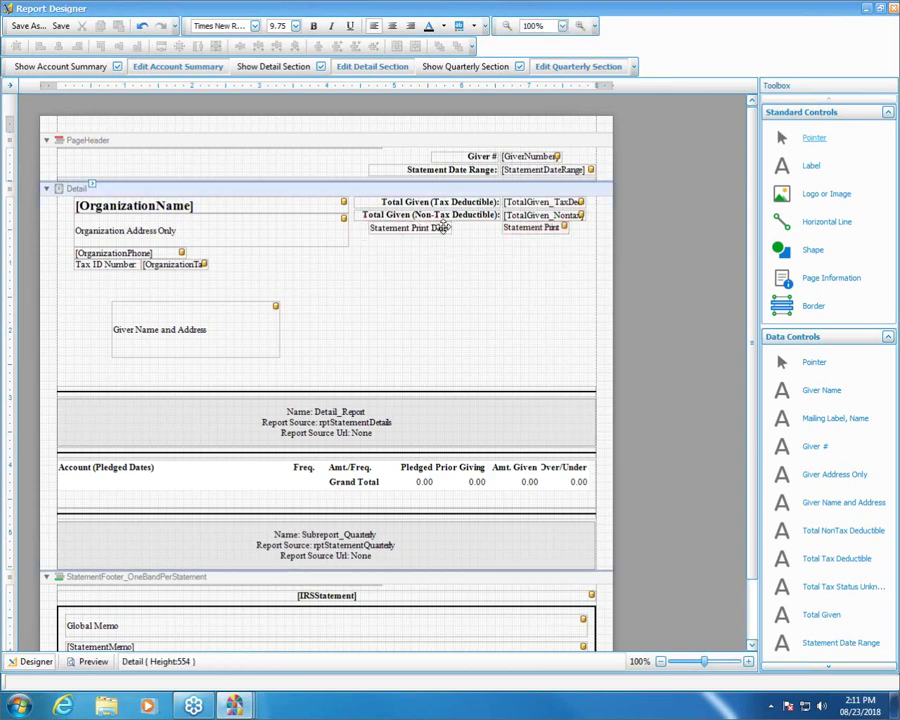
Move the "Statement Print Date:" label next to its date field, at about location 531,36
click(442, 228)
drag(443, 228, 497, 229)
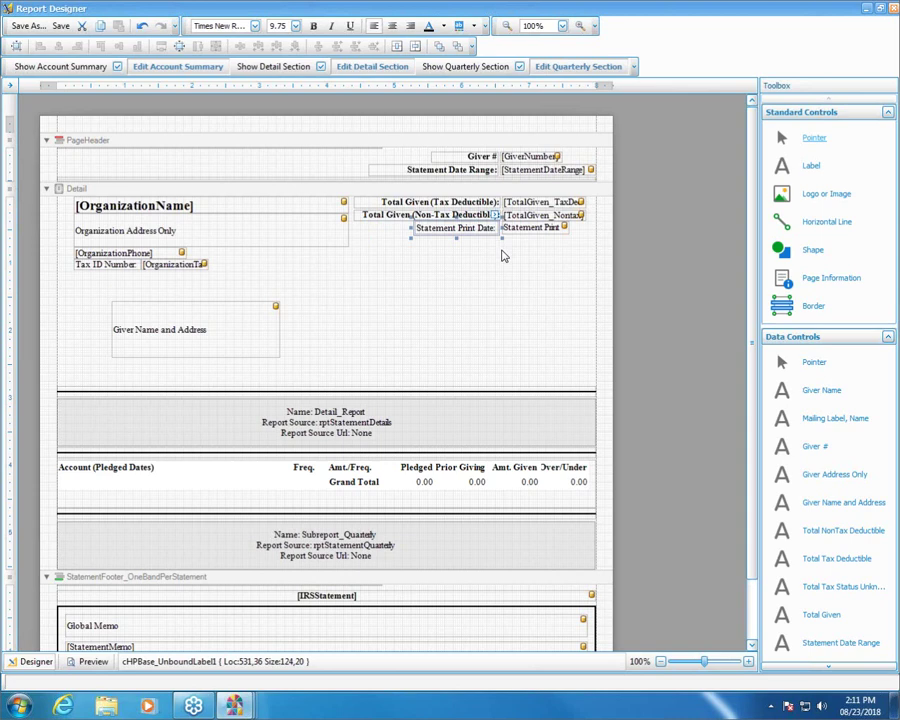
click(501, 252)
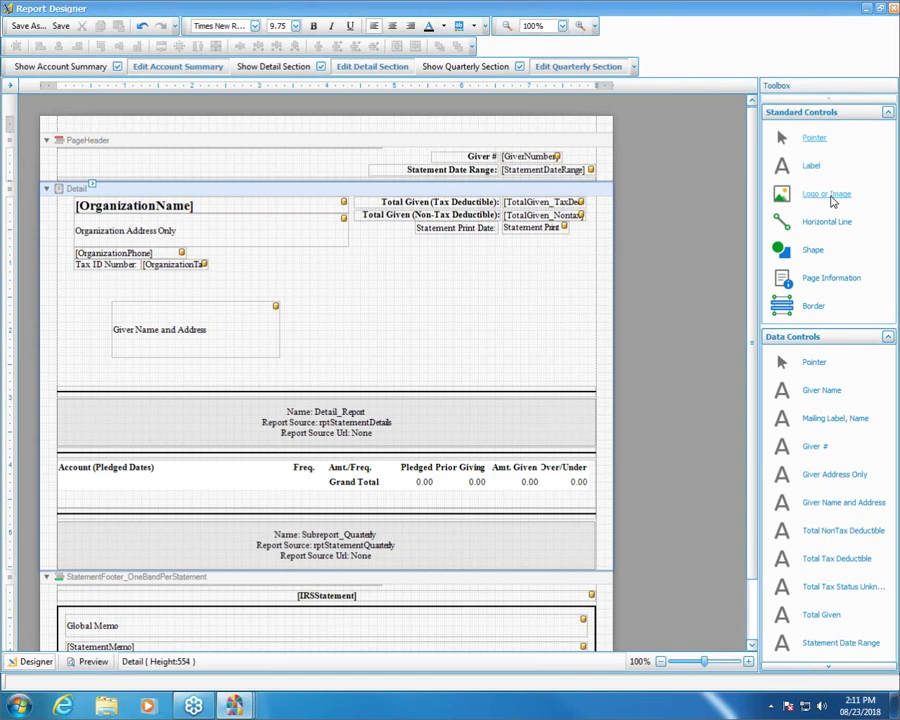
Add a logo or image box below the print date line in the Detail section and shrink it to about 70 by 74
drag(826, 198, 427, 297)
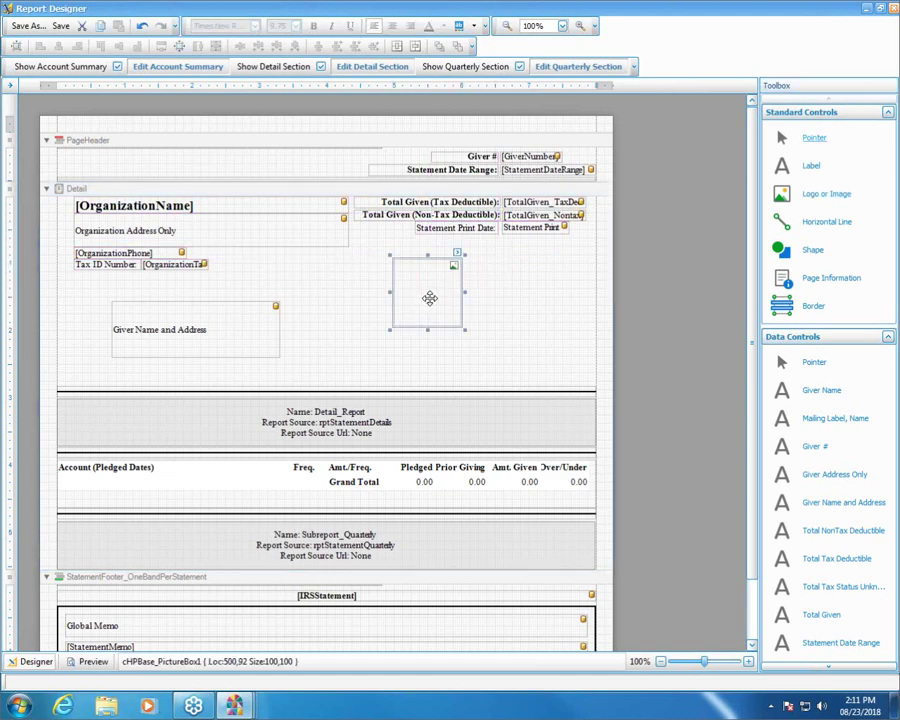
drag(465, 329, 444, 311)
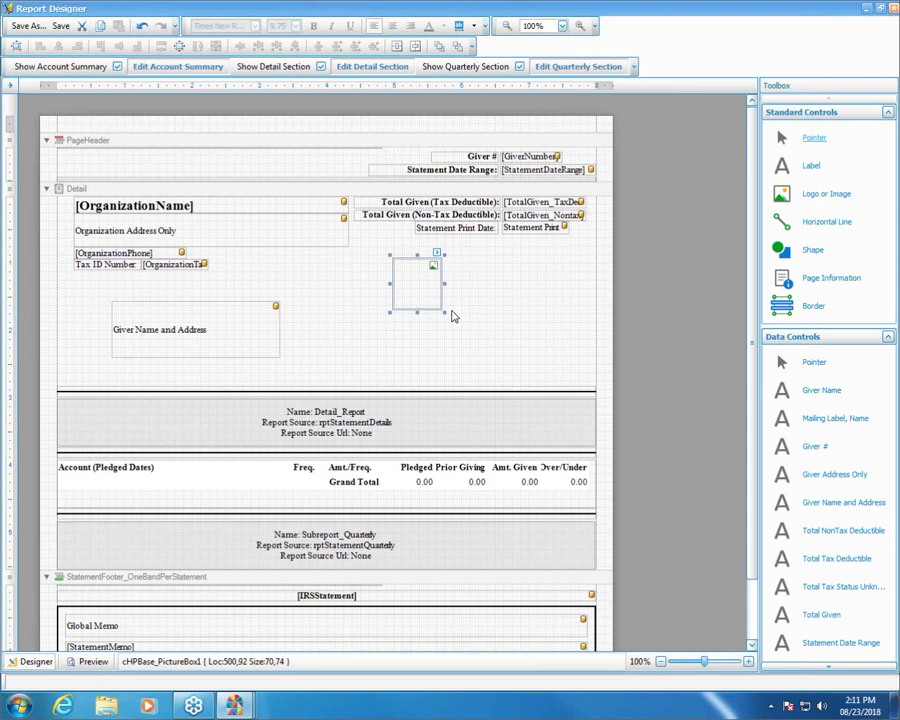
Load the image 724px-Golden_Christian_Cross_svg from the Desktop into the new picture box
click(436, 254)
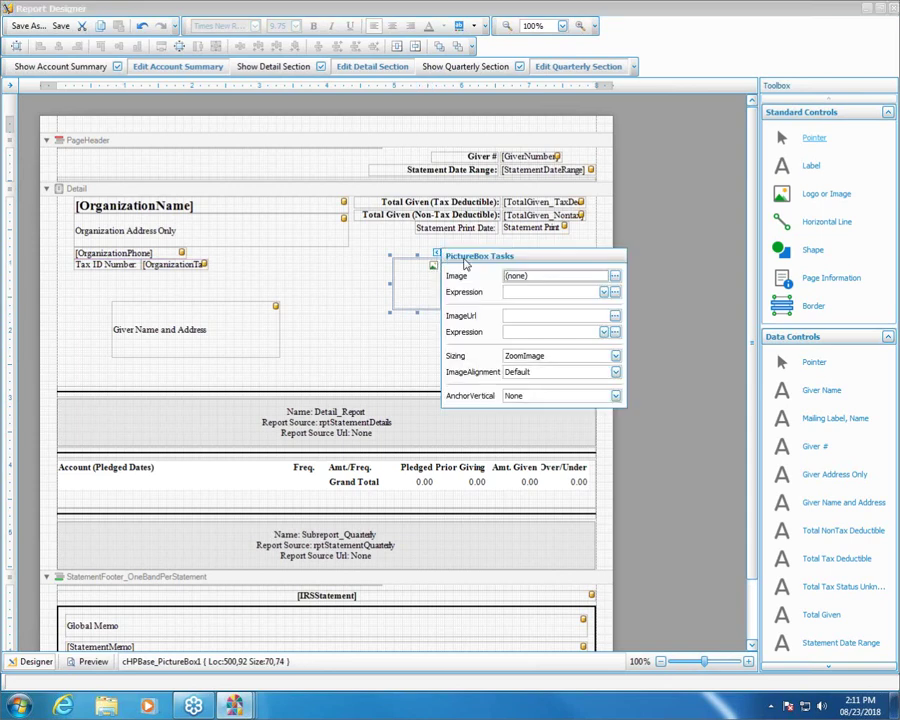
click(615, 280)
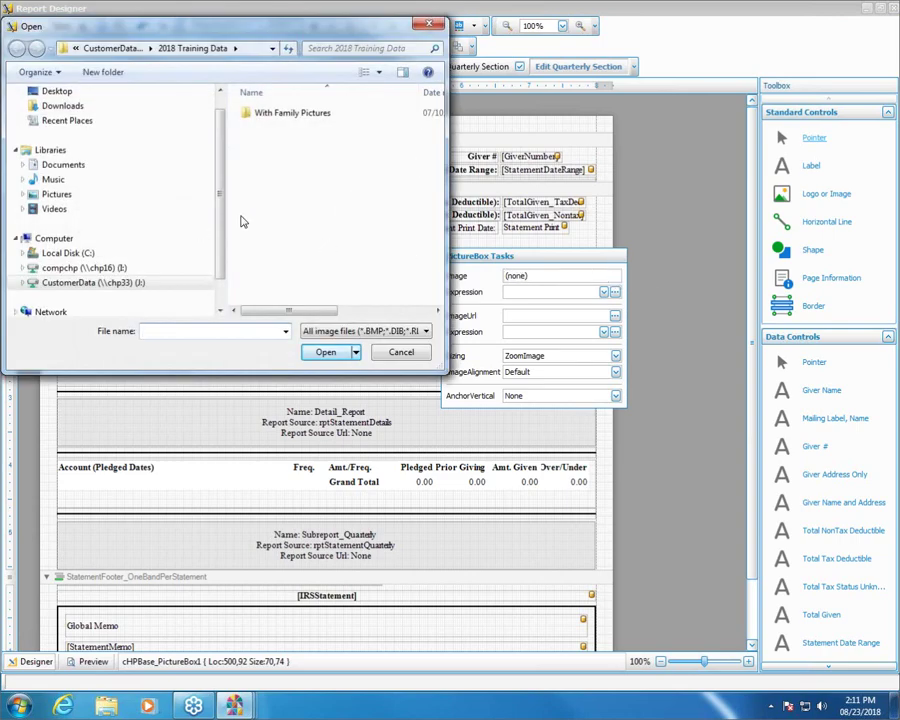
scroll(96, 96, up, 1)
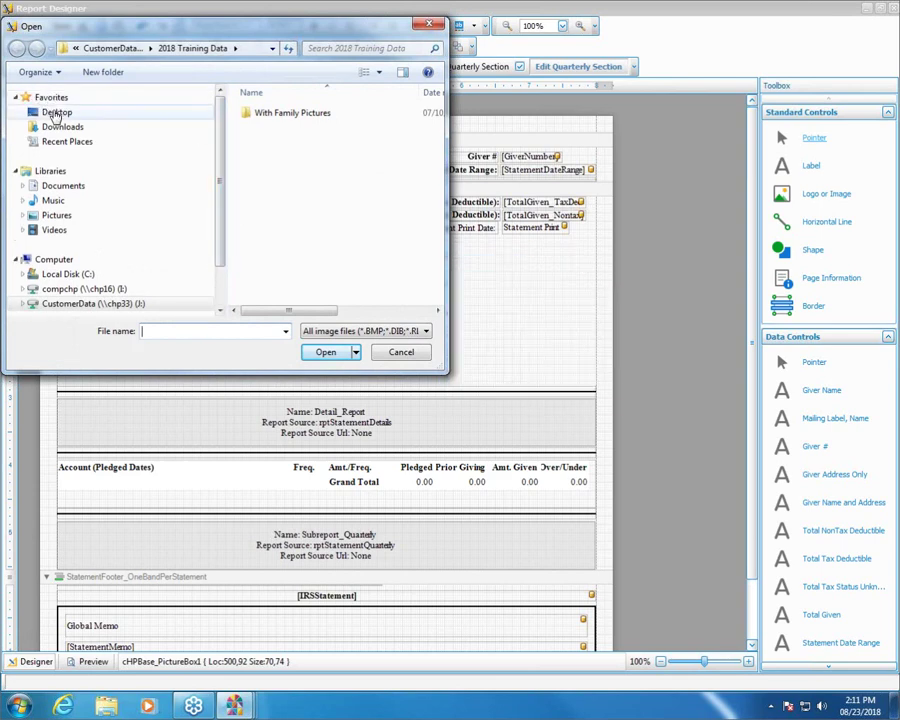
click(80, 112)
click(252, 250)
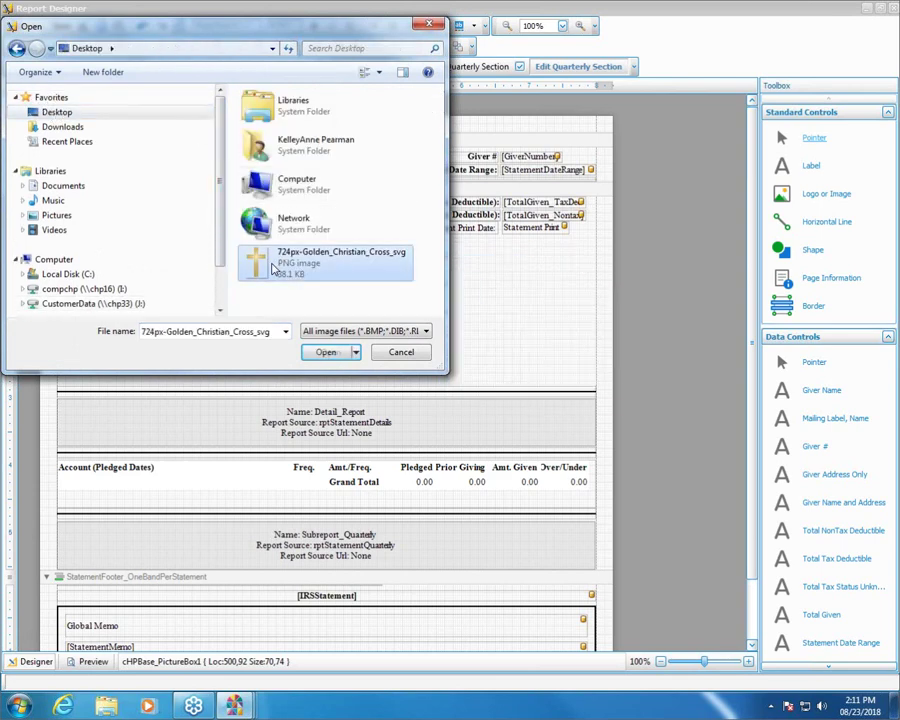
click(326, 352)
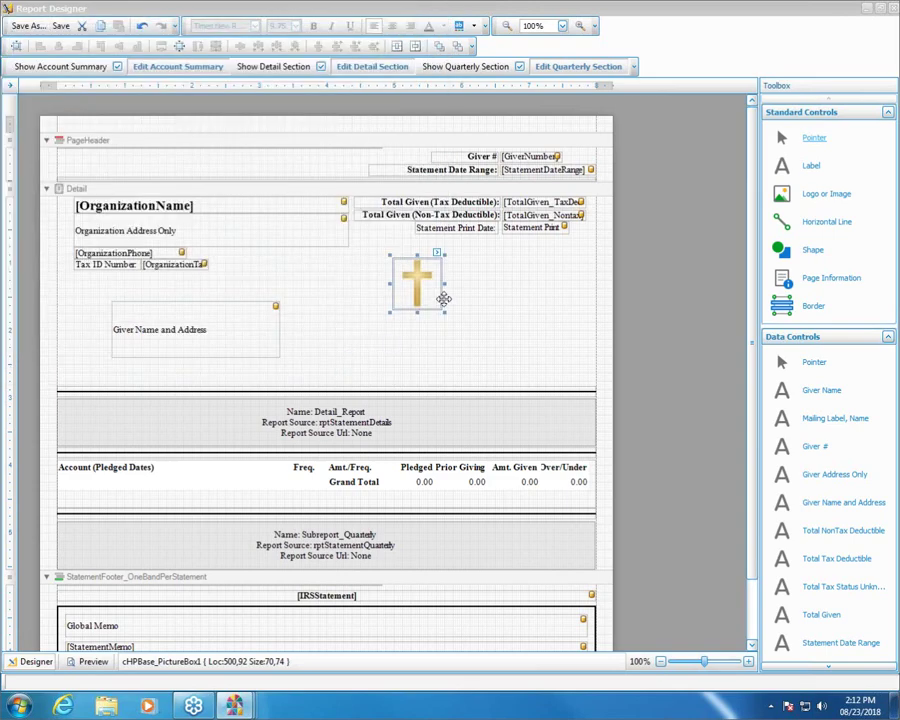
Shorten the Organization Address Only and OrganizationName fields from their left side so both begin at about horizontal location 93
click(72, 230)
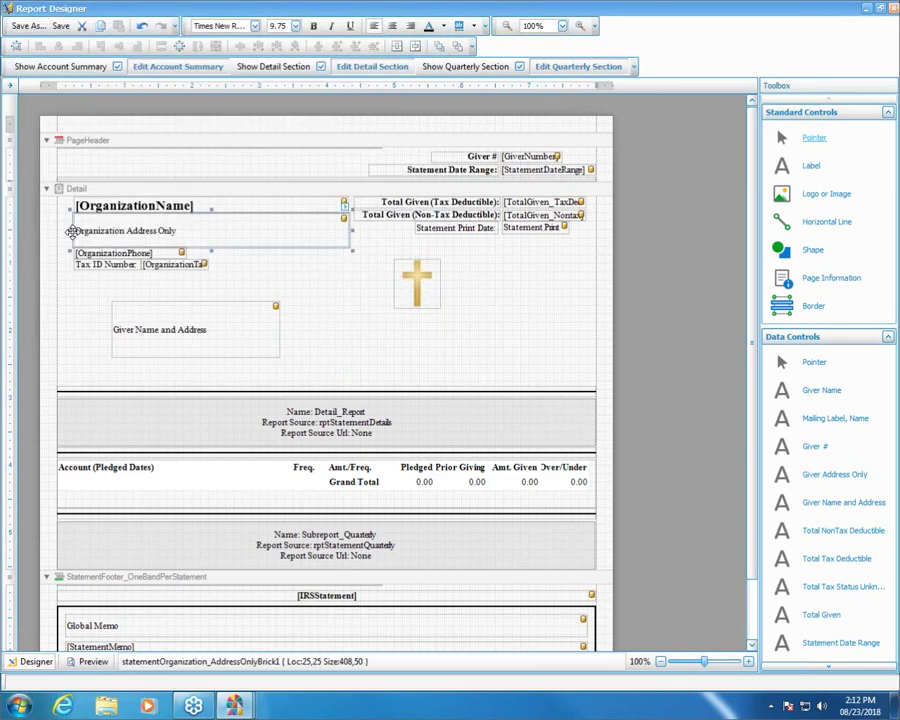
drag(116, 231, 120, 205)
click(106, 205)
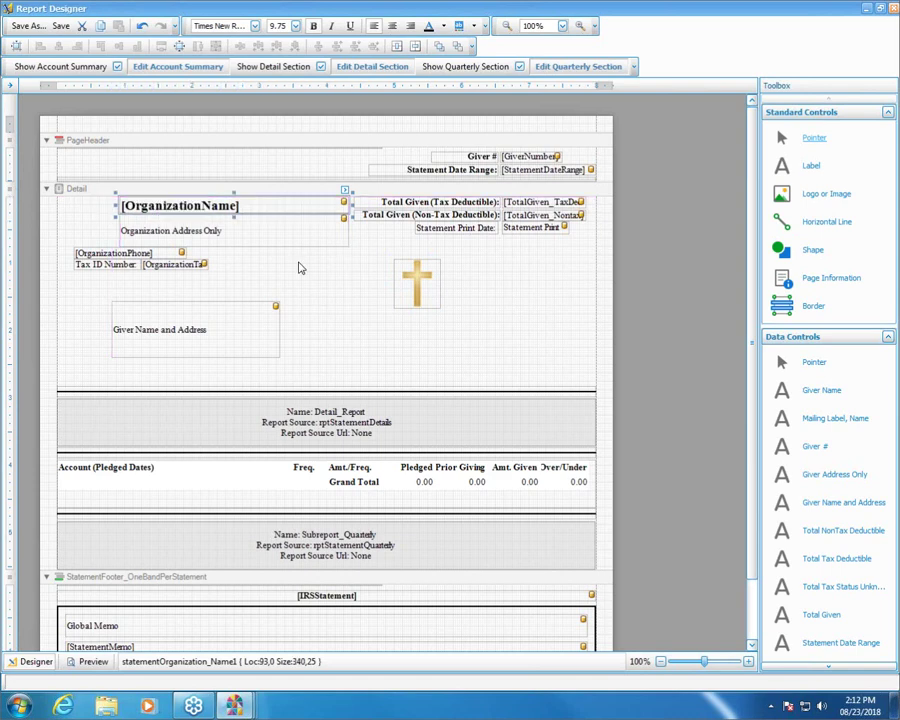
Move the cross logo into the gap left of the organization name and address, and preview the statement
click(454, 276)
click(442, 285)
drag(420, 285, 98, 222)
click(434, 299)
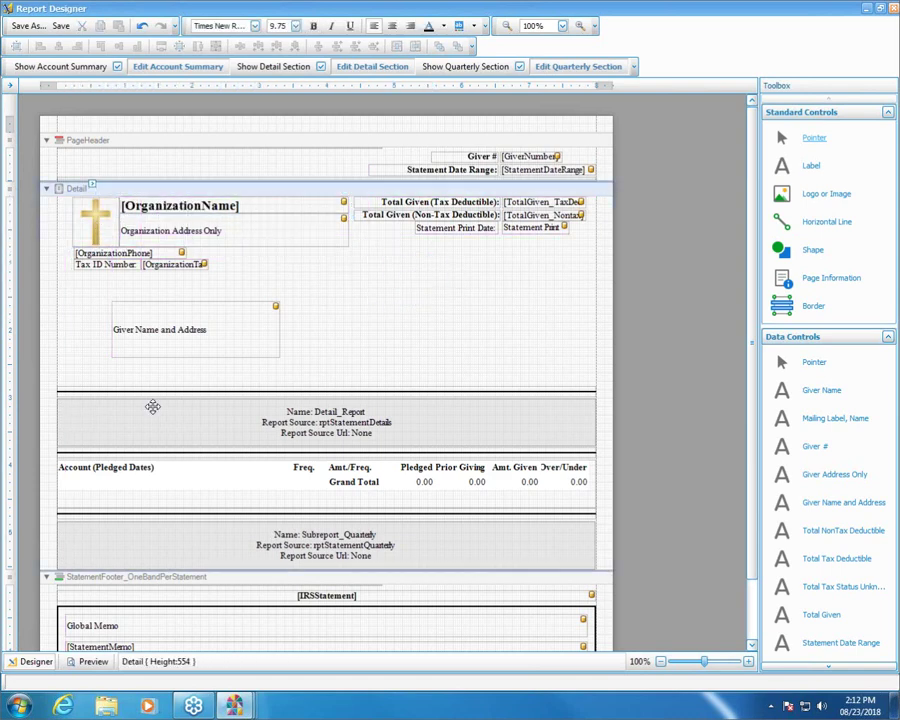
click(92, 661)
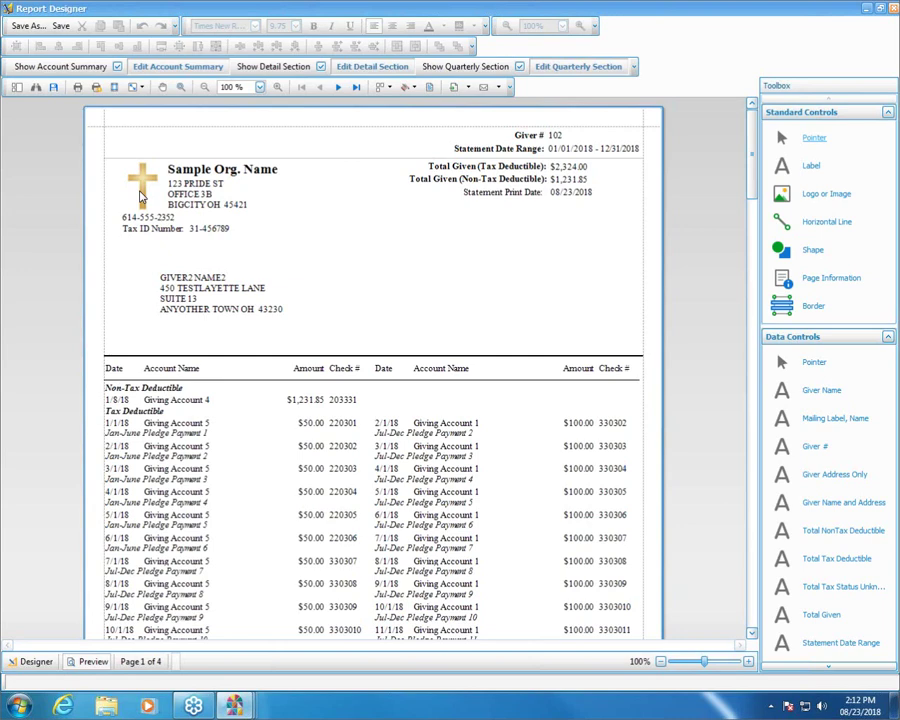
click(36, 662)
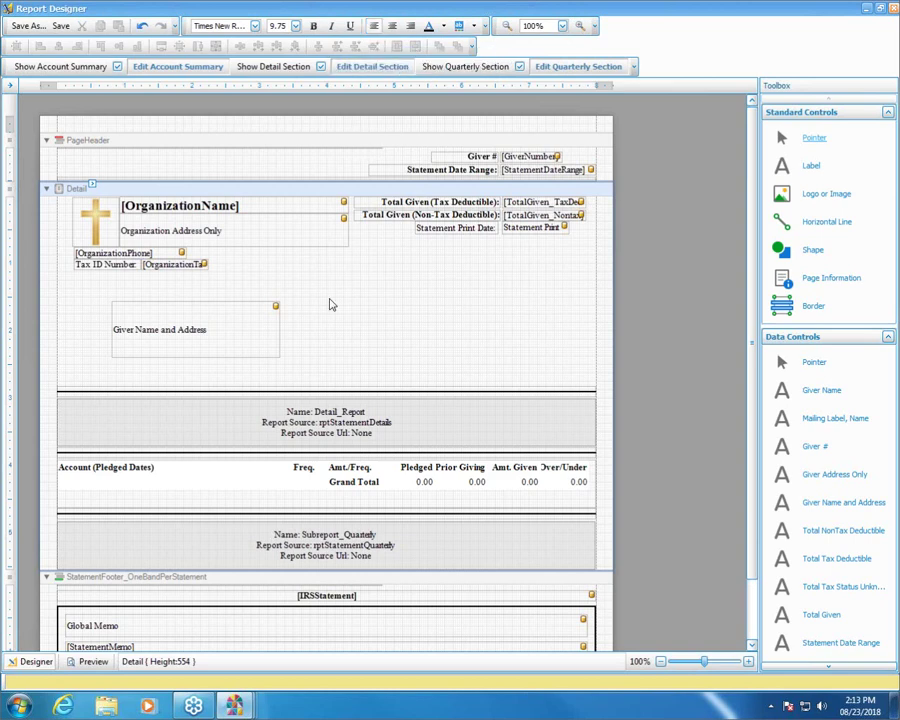
Try a different font on the Total Given and Statement Print Date labels and fields
click(245, 324)
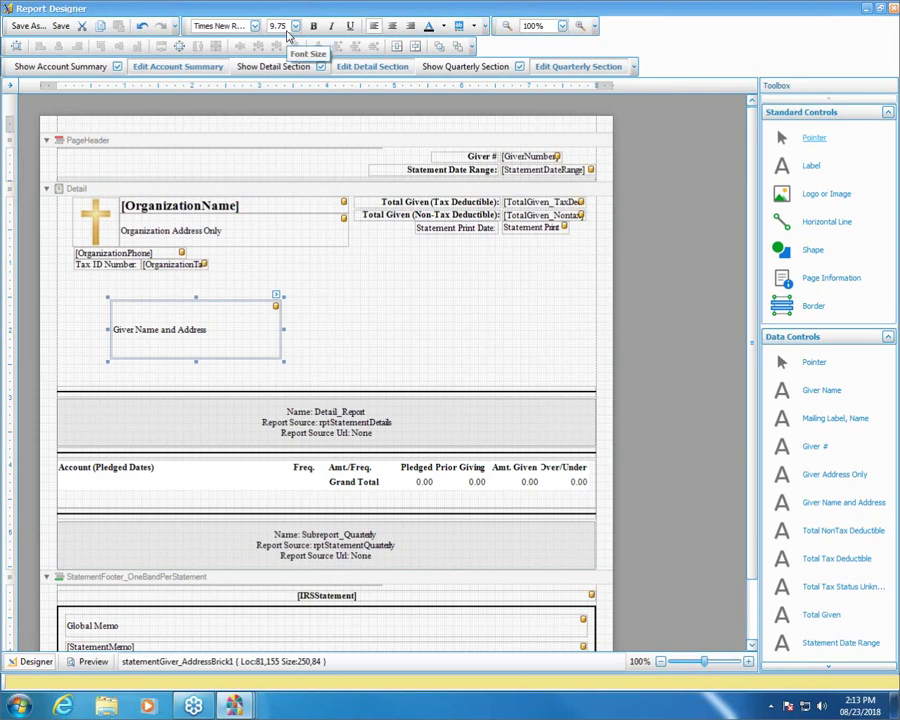
drag(353, 252, 595, 194)
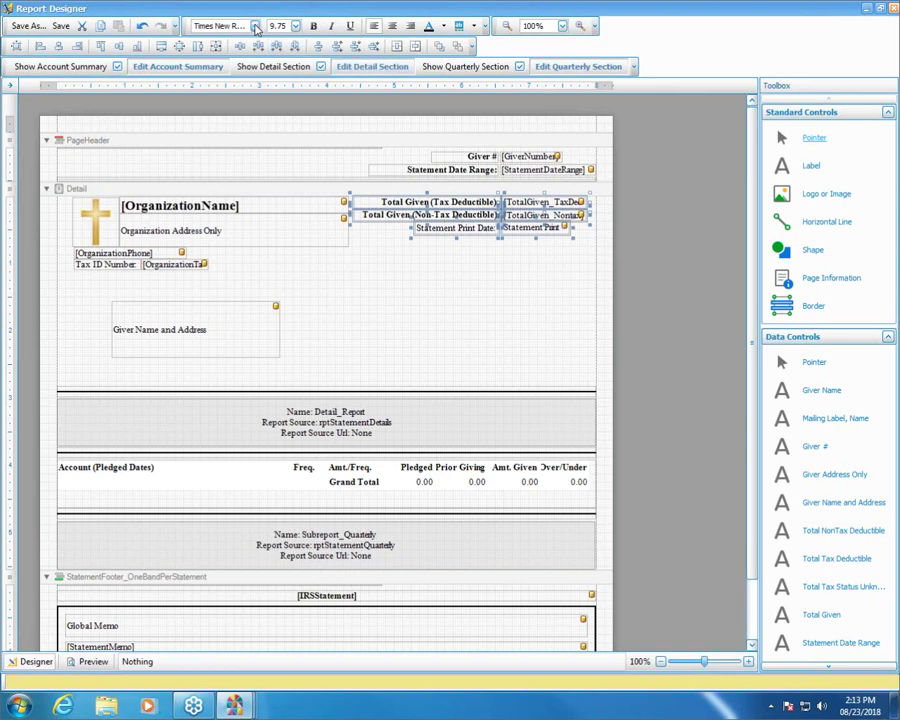
click(222, 25)
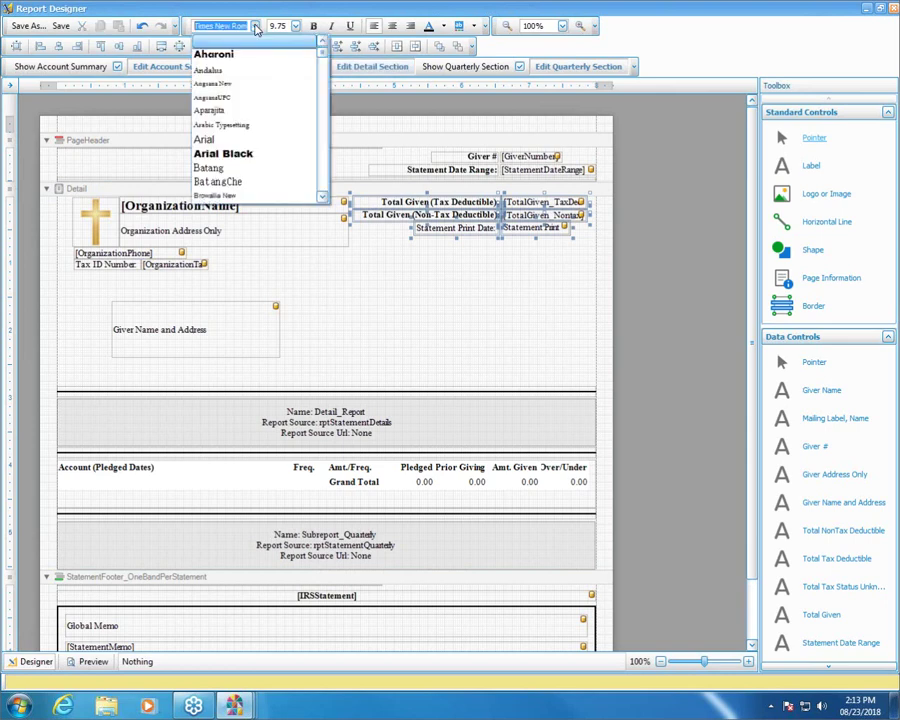
click(251, 61)
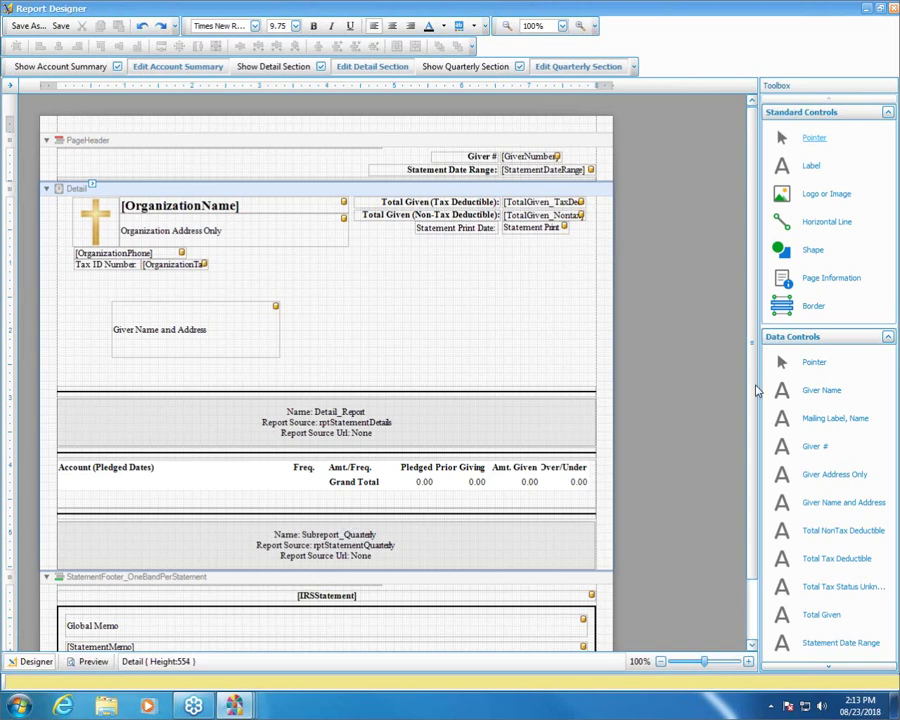
Examine the lower layout sections and preview how the donation details, account summary and quarterly section print
scroll(757, 252, down, 1)
scroll(757, 252, down, 3)
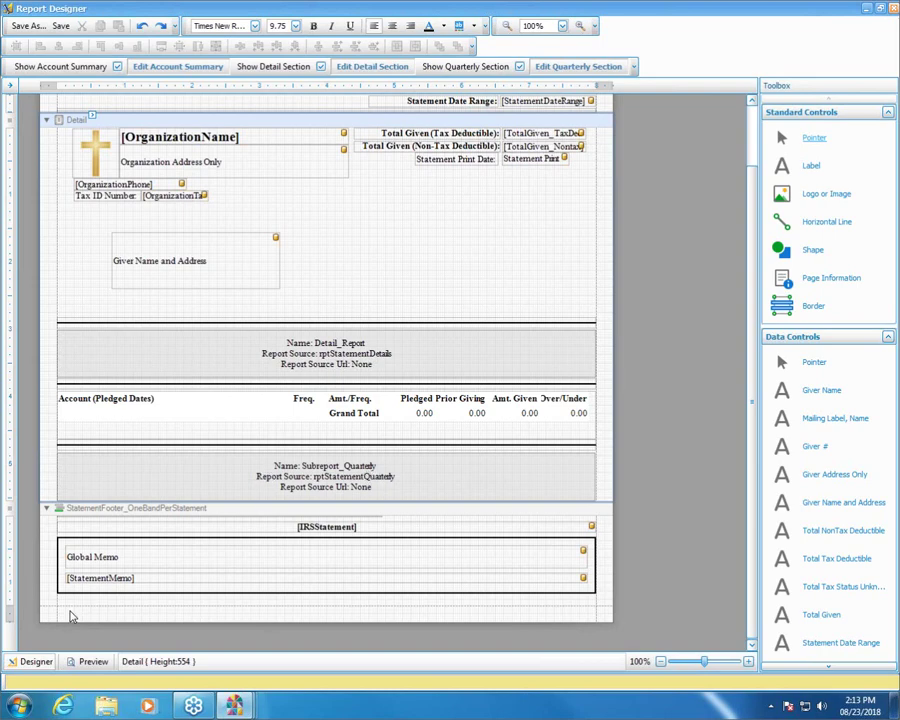
click(88, 662)
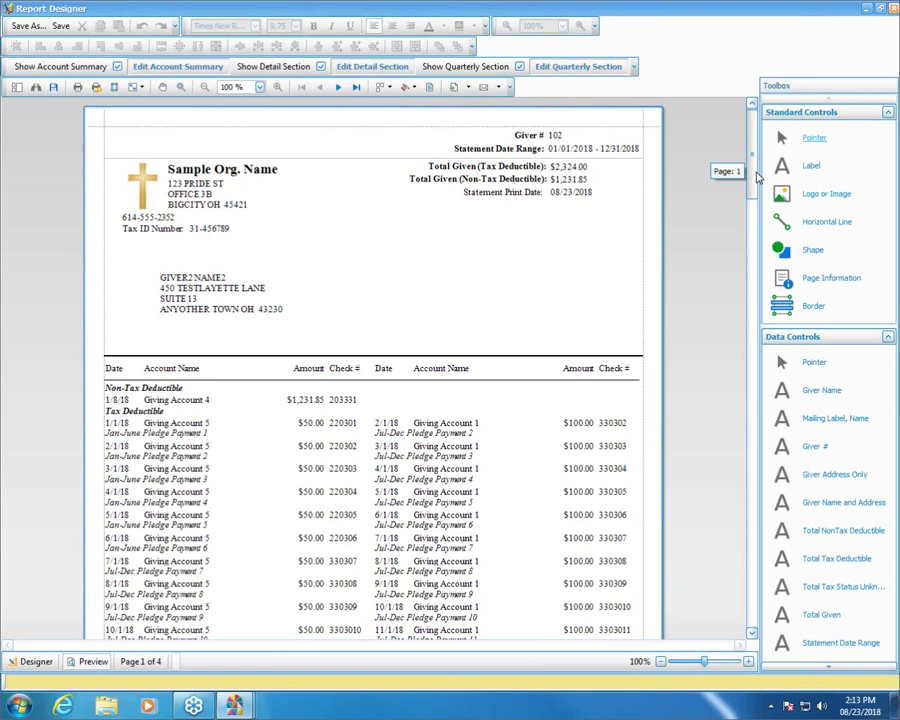
drag(752, 178, 757, 244)
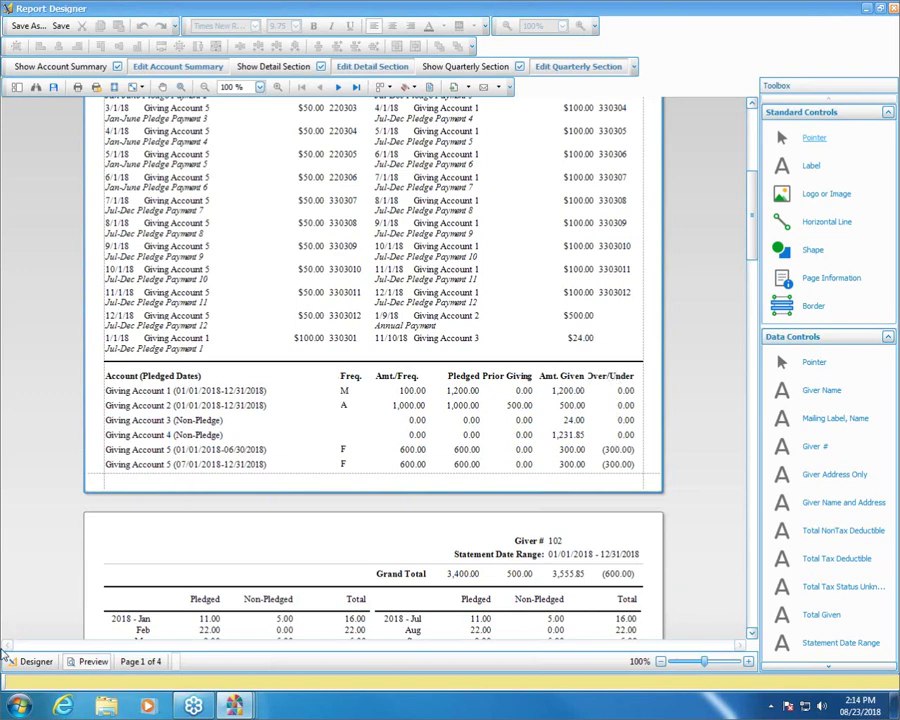
click(33, 662)
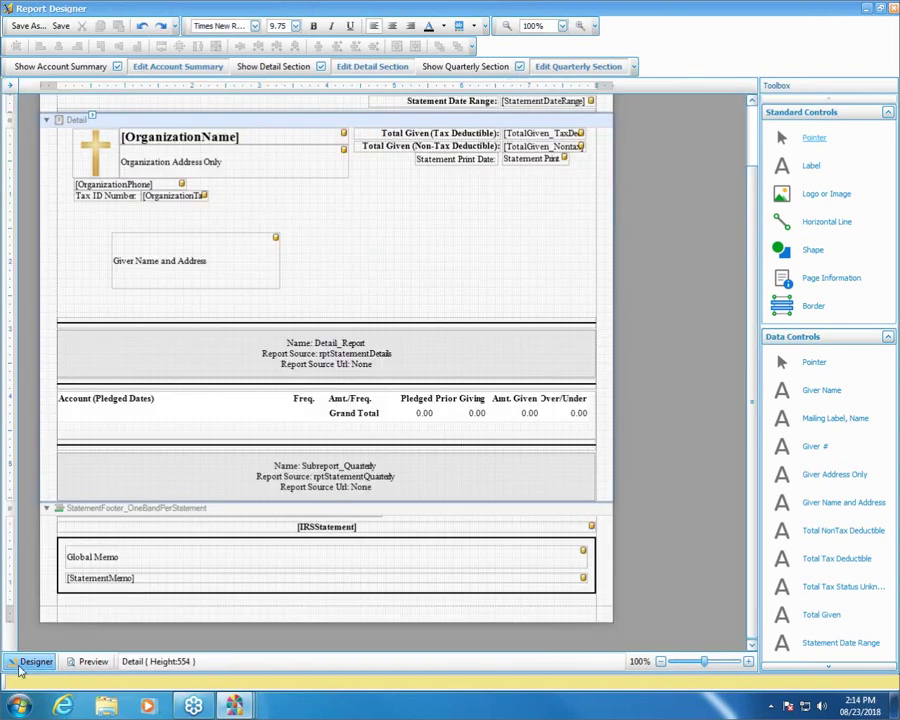
Remove the Over/Under column from the account summary grid and preview the statement
click(175, 68)
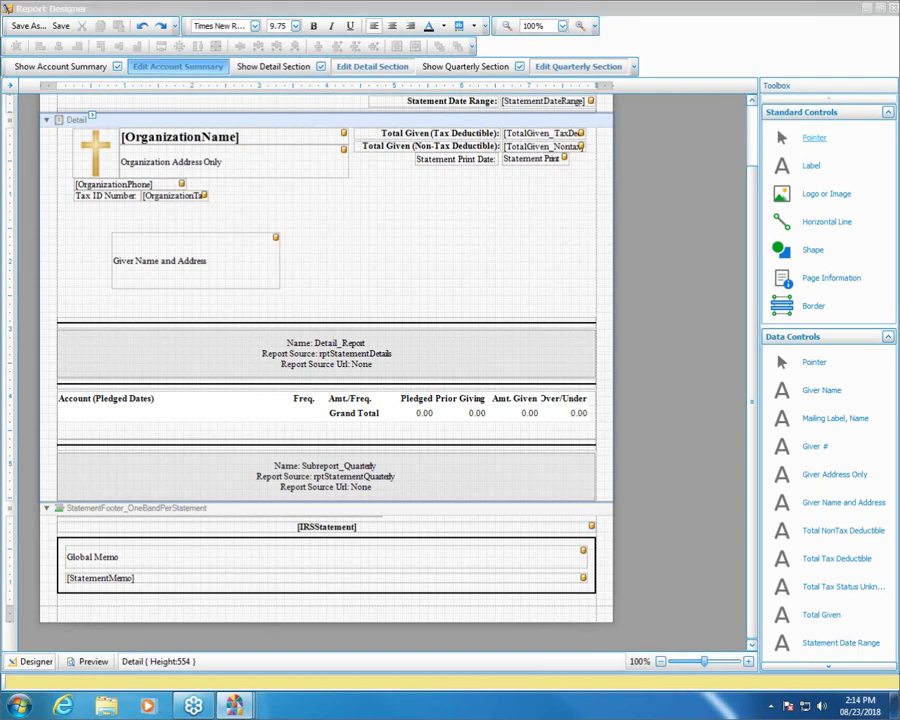
drag(750, 122, 528, 173)
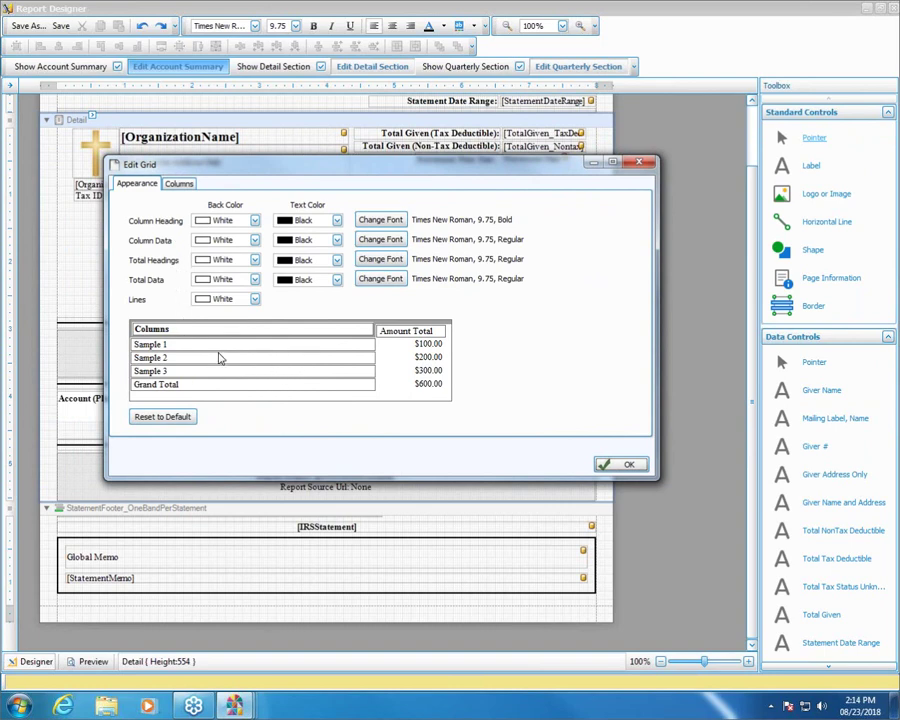
click(180, 185)
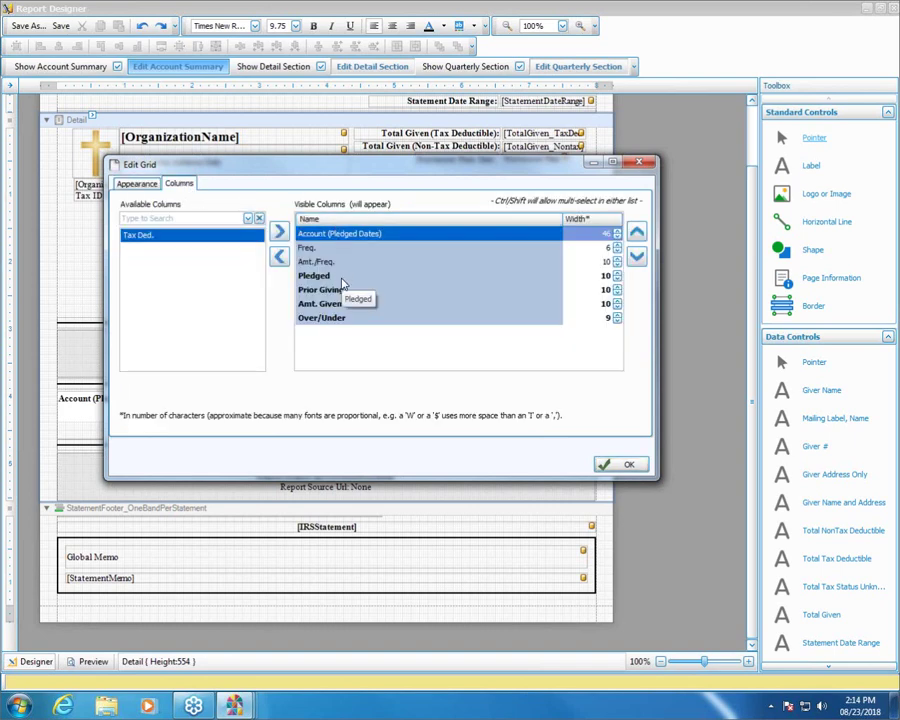
click(328, 319)
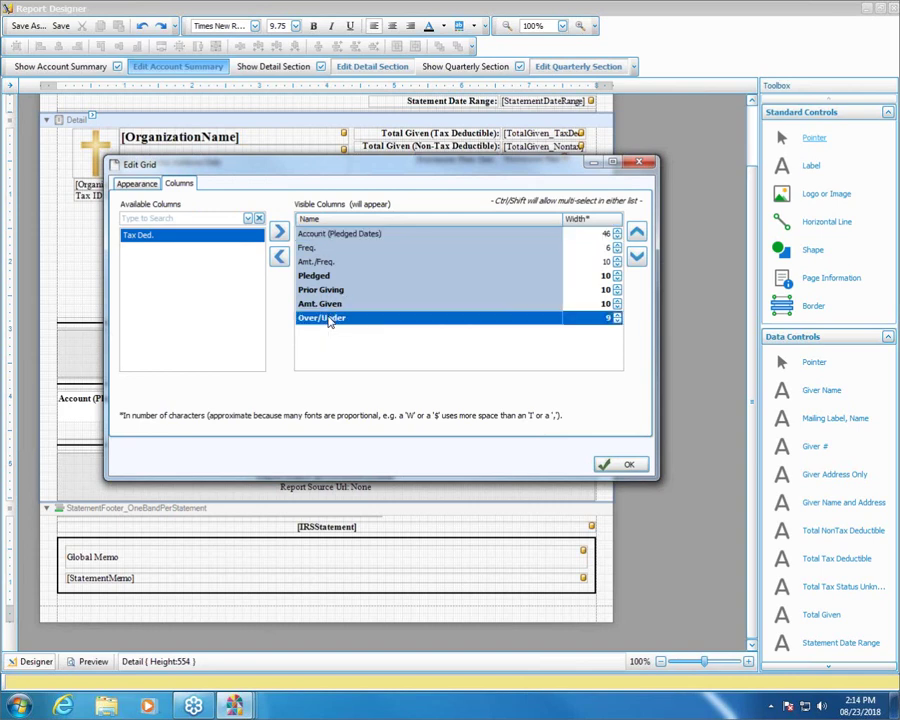
click(279, 258)
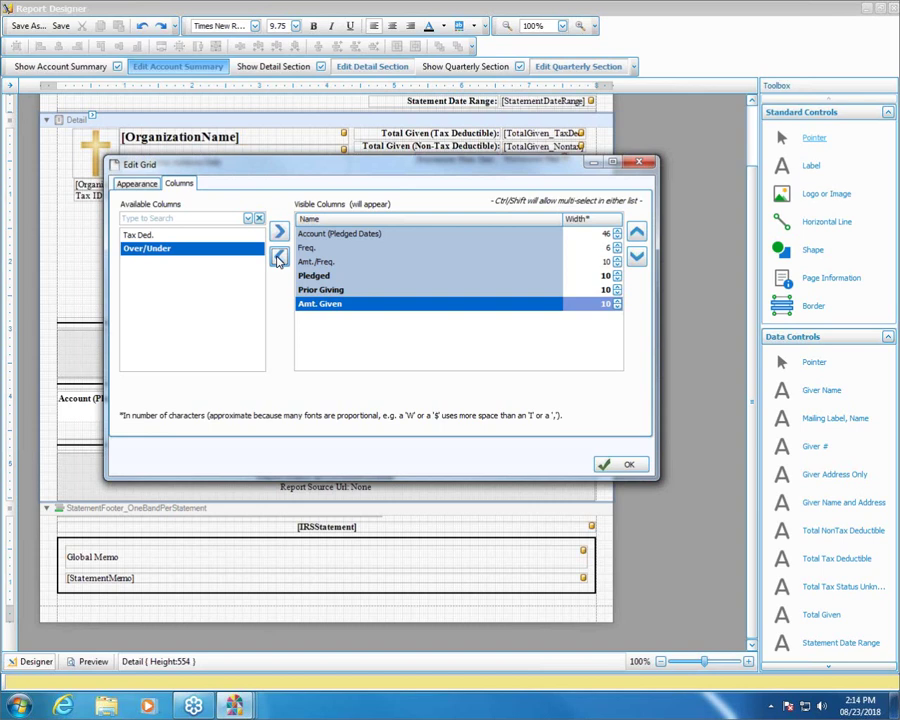
click(624, 465)
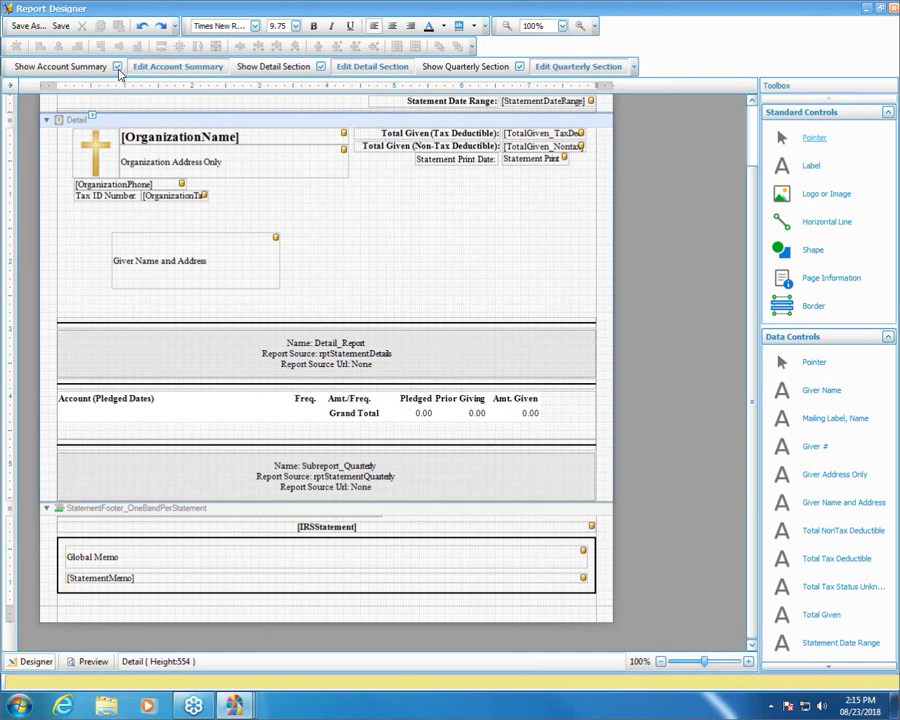
click(90, 662)
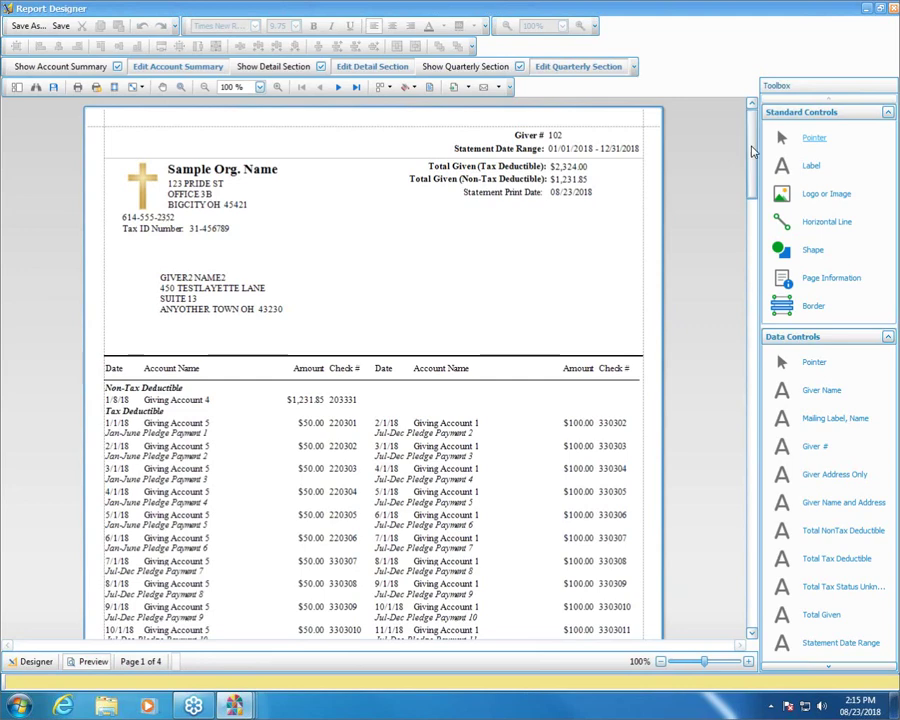
drag(751, 153, 753, 158)
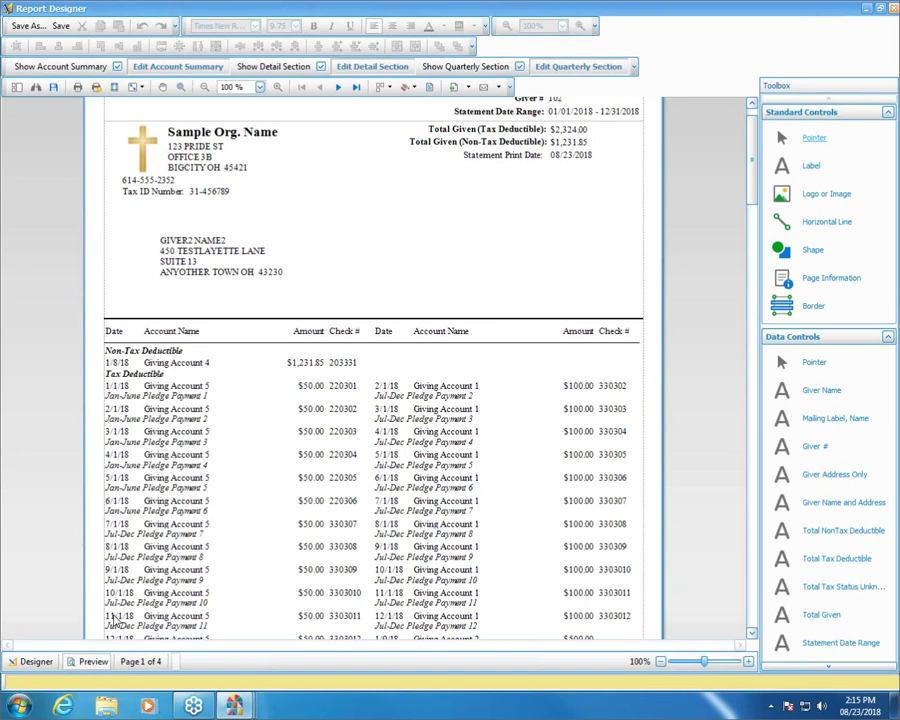
click(38, 662)
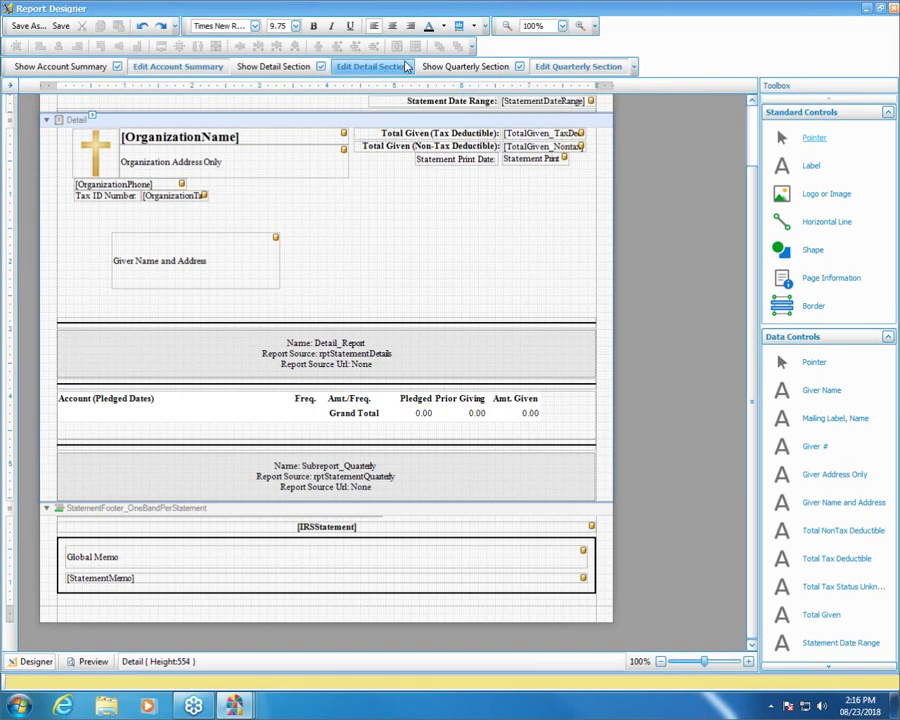
Turn off printing as two columns for the statement's detail section and preview the result
click(378, 68)
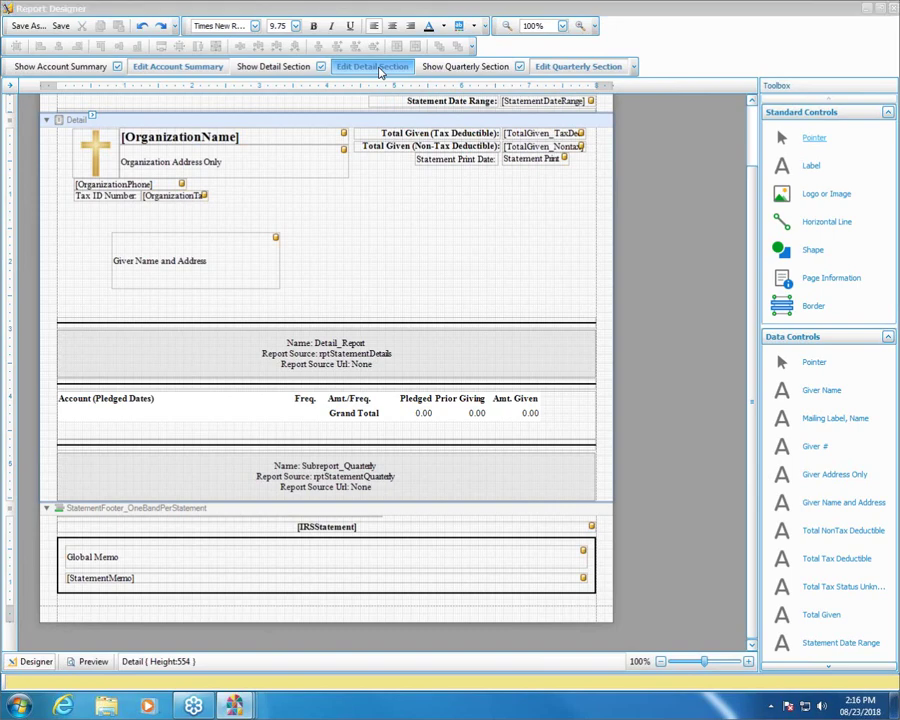
drag(840, 116, 375, 186)
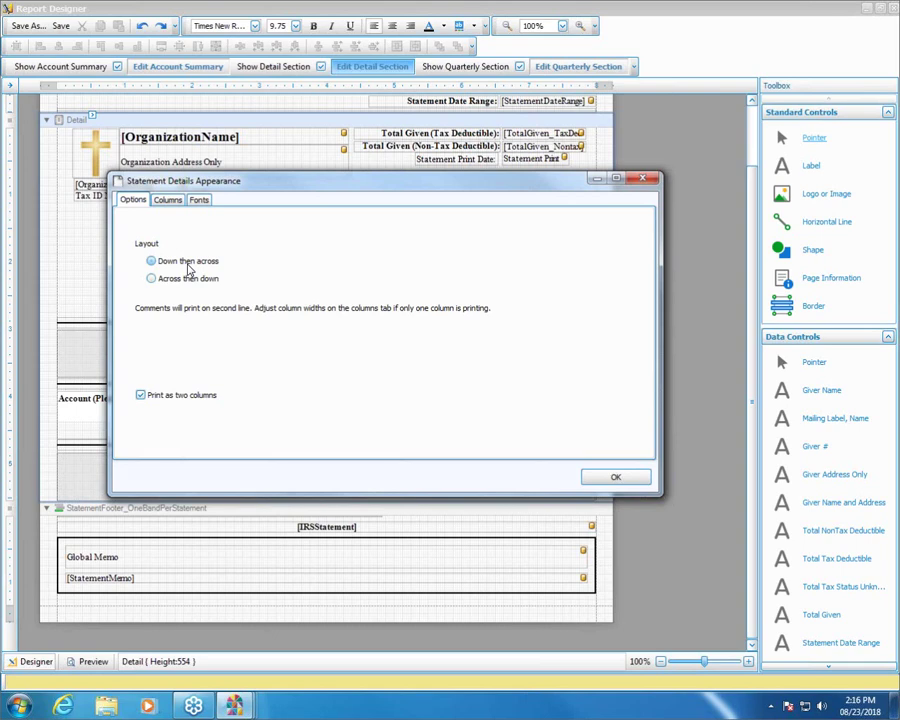
click(157, 399)
click(645, 478)
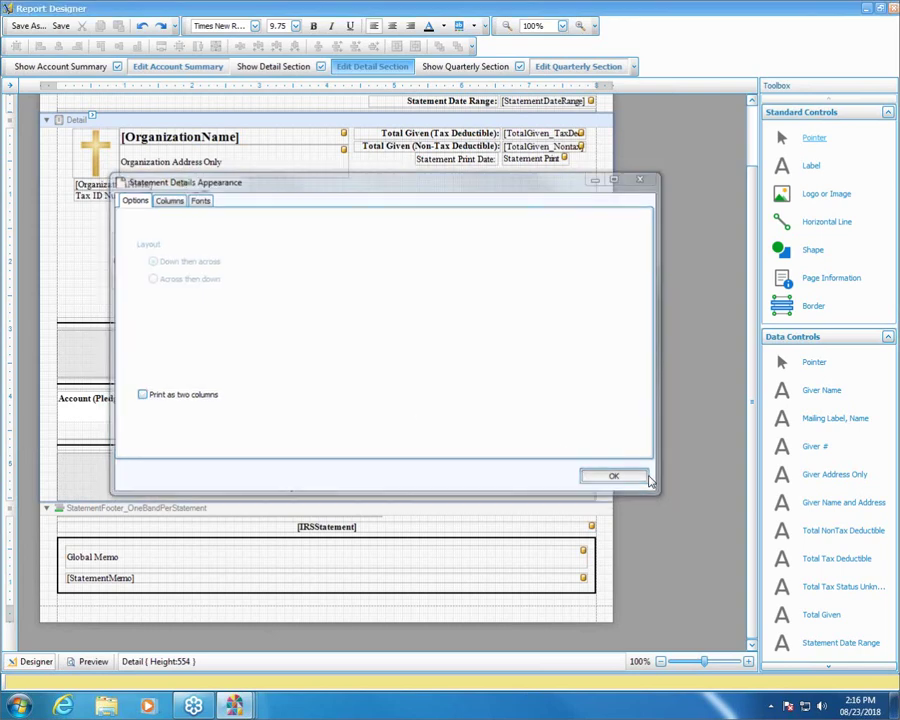
click(88, 662)
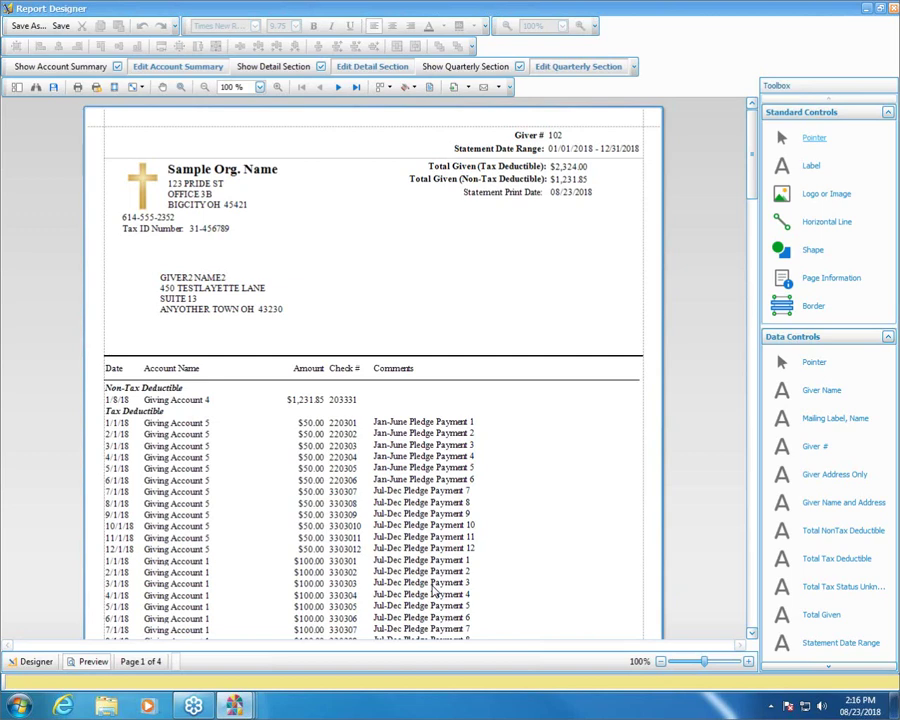
click(32, 661)
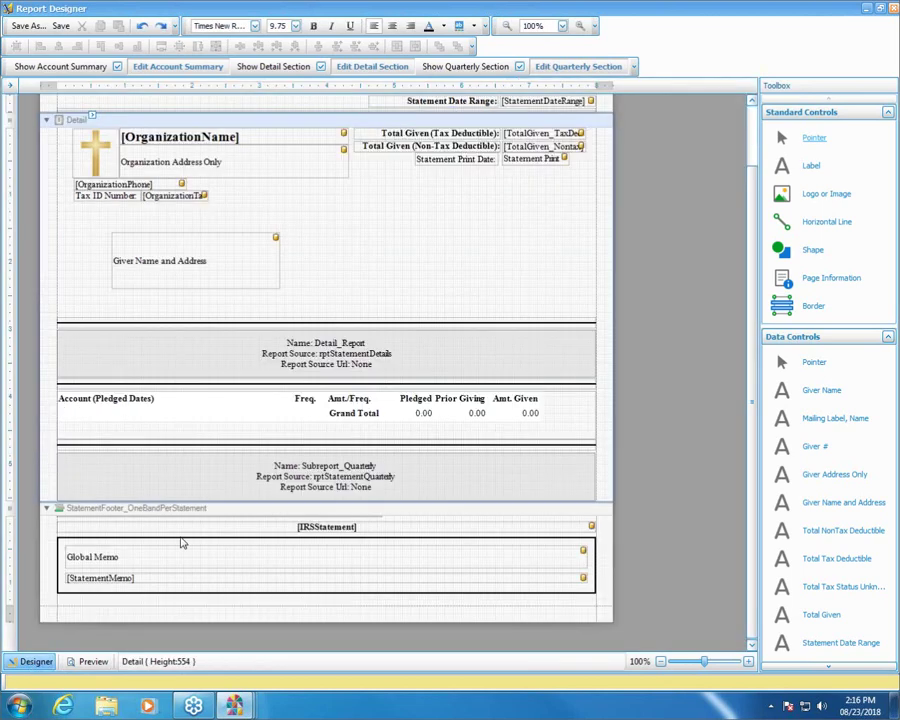
Turn printing as two columns back on for the detail section and remove Line Item Comments from its visible columns
click(372, 66)
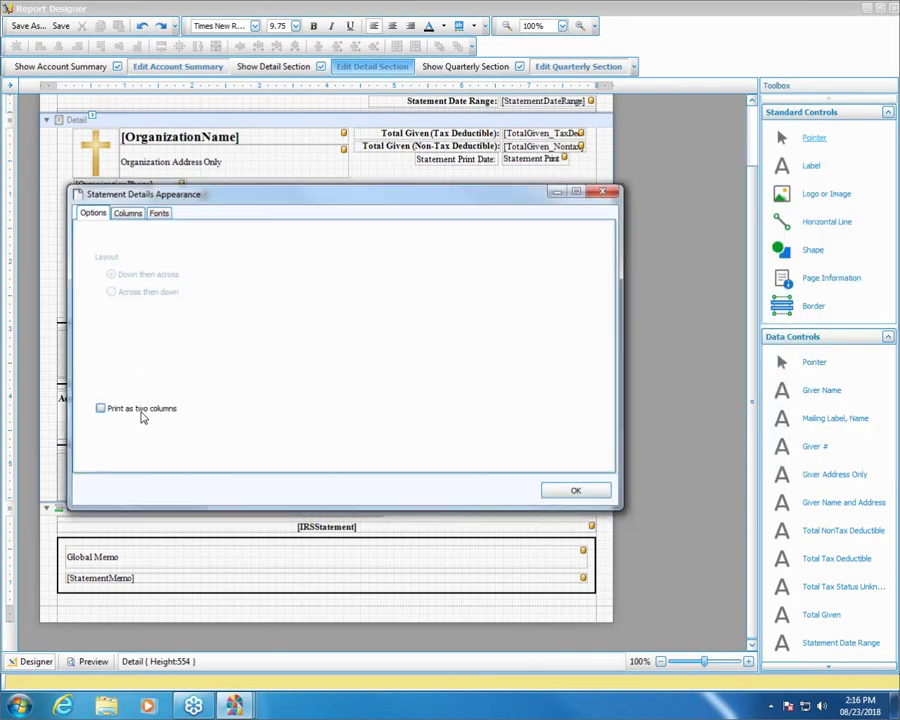
click(140, 410)
click(130, 213)
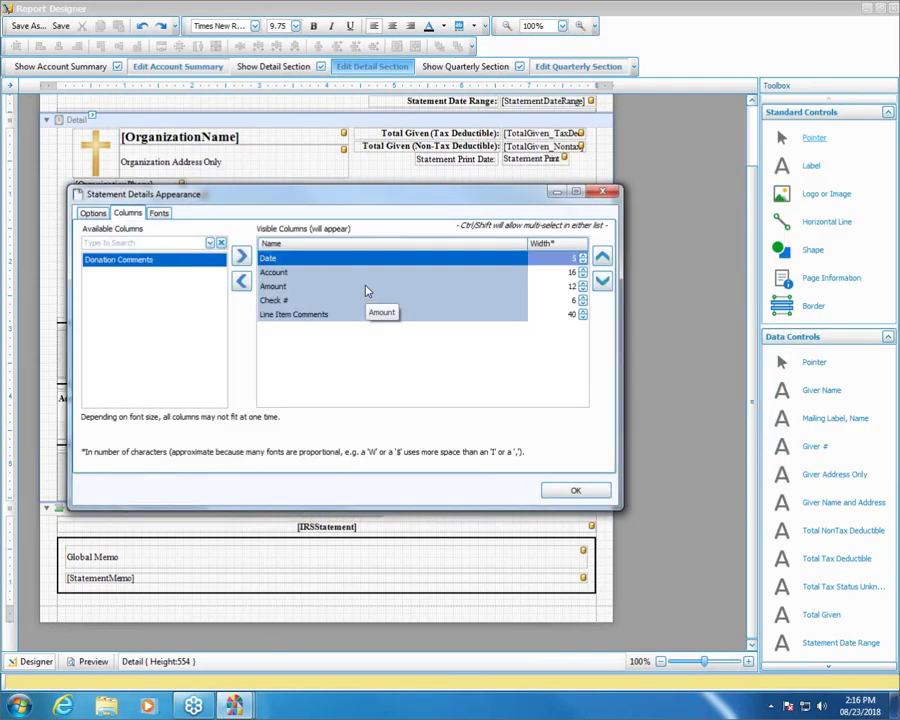
click(318, 317)
click(241, 282)
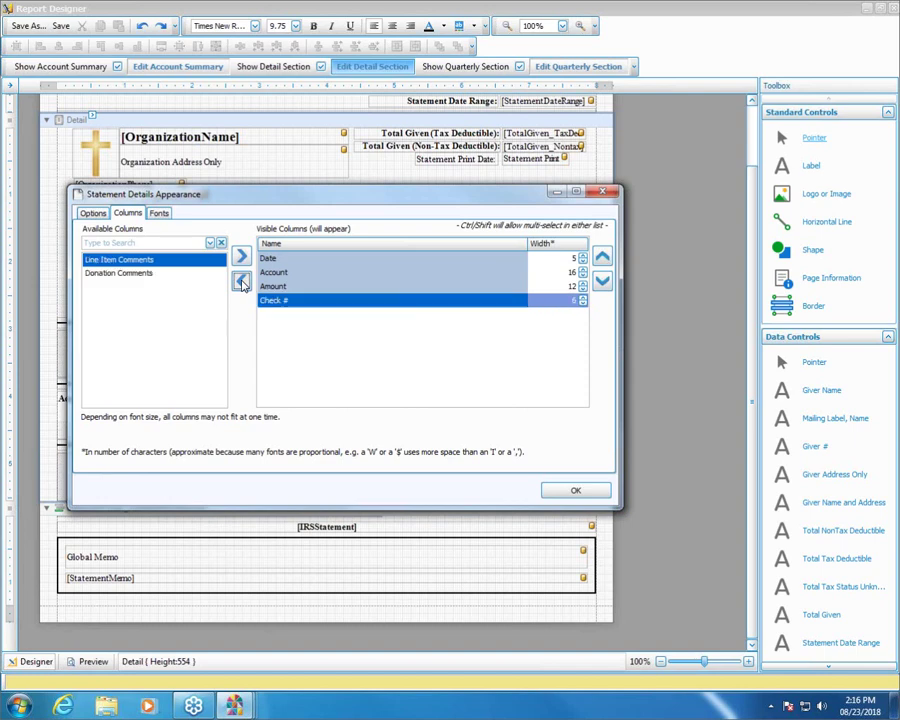
Remove Check # from the detail section's visible columns, review its font settings and preview the statement
click(299, 304)
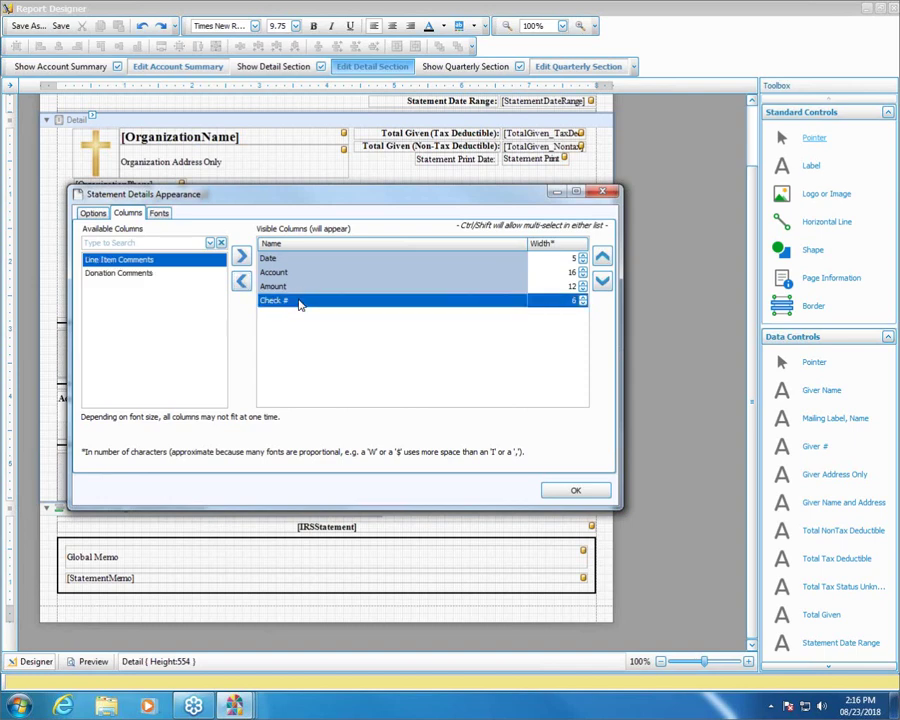
click(242, 282)
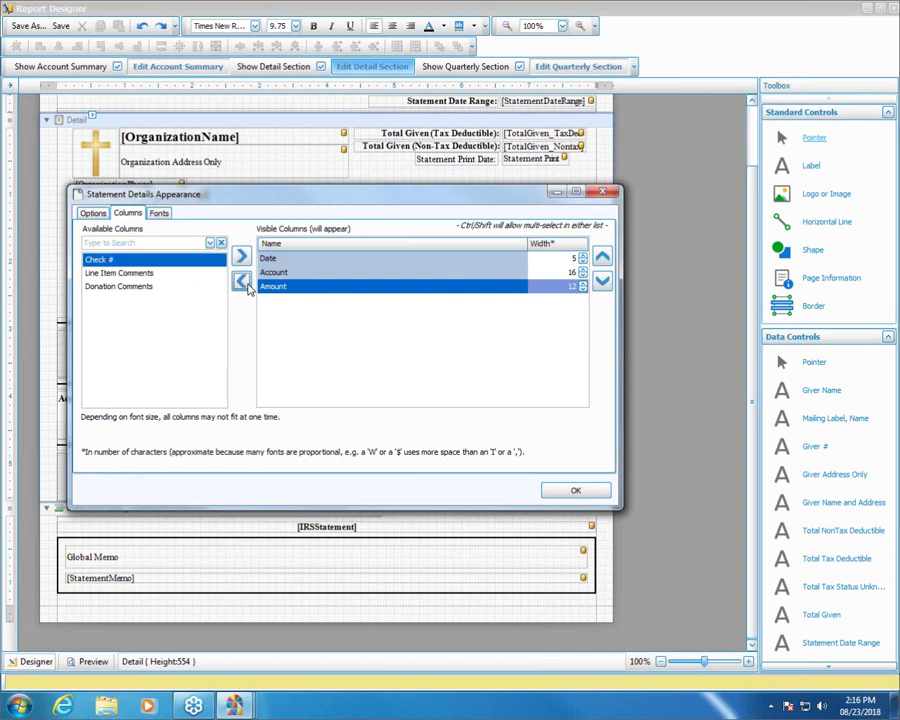
click(158, 212)
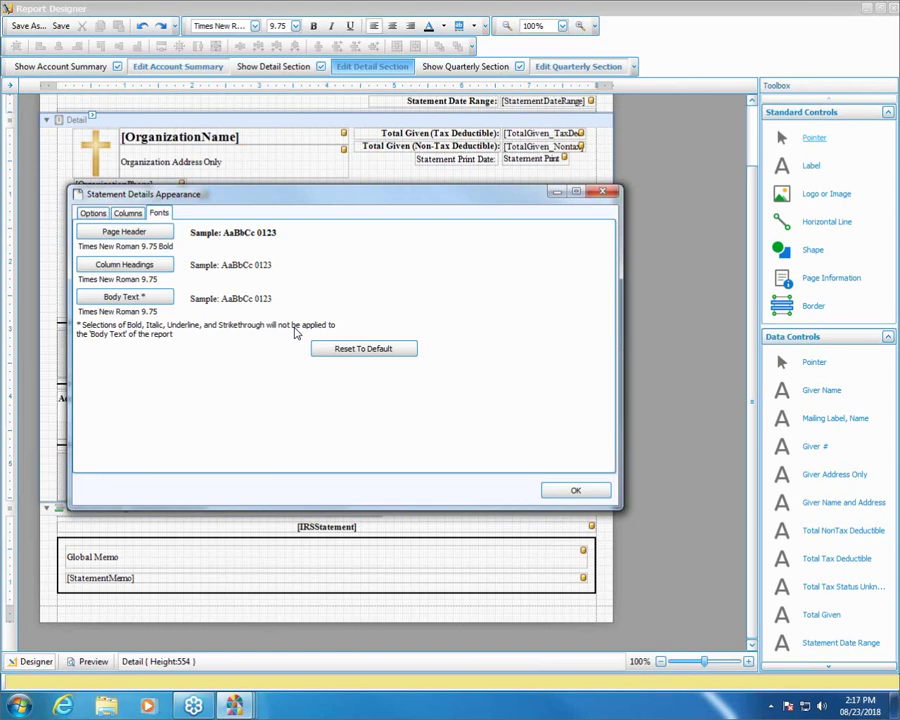
click(596, 493)
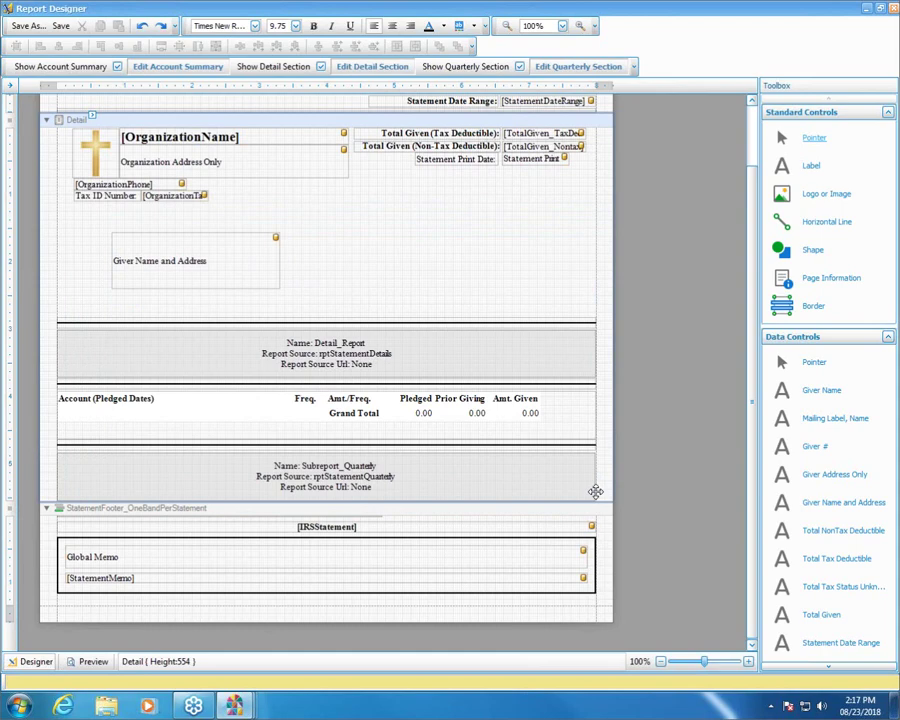
click(93, 661)
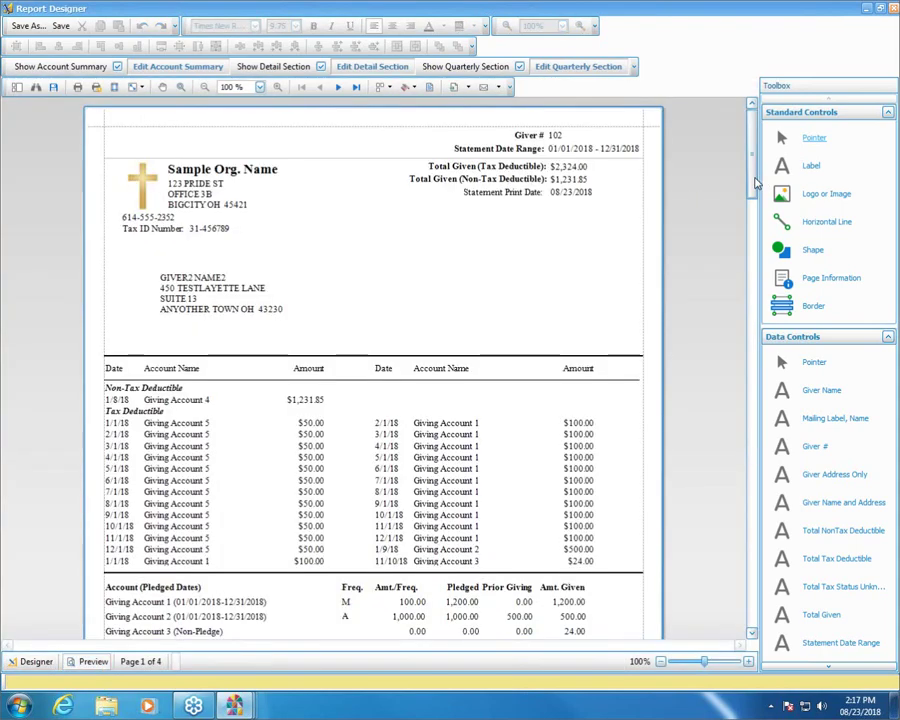
drag(755, 183, 756, 262)
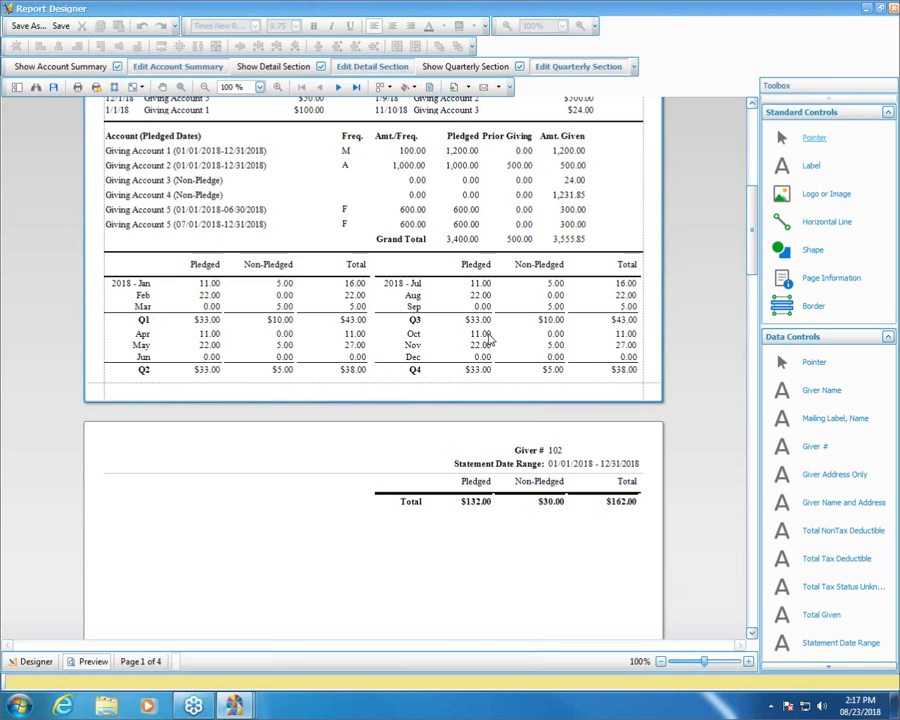
click(35, 661)
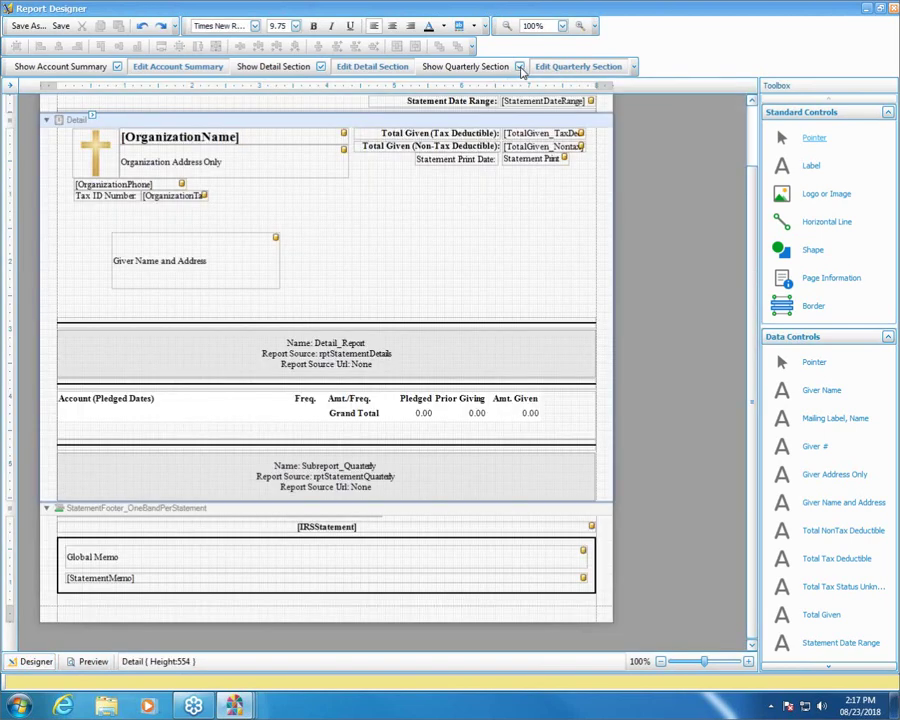
Turn off Show Monthly Totals in the quarterly section's report options
click(556, 68)
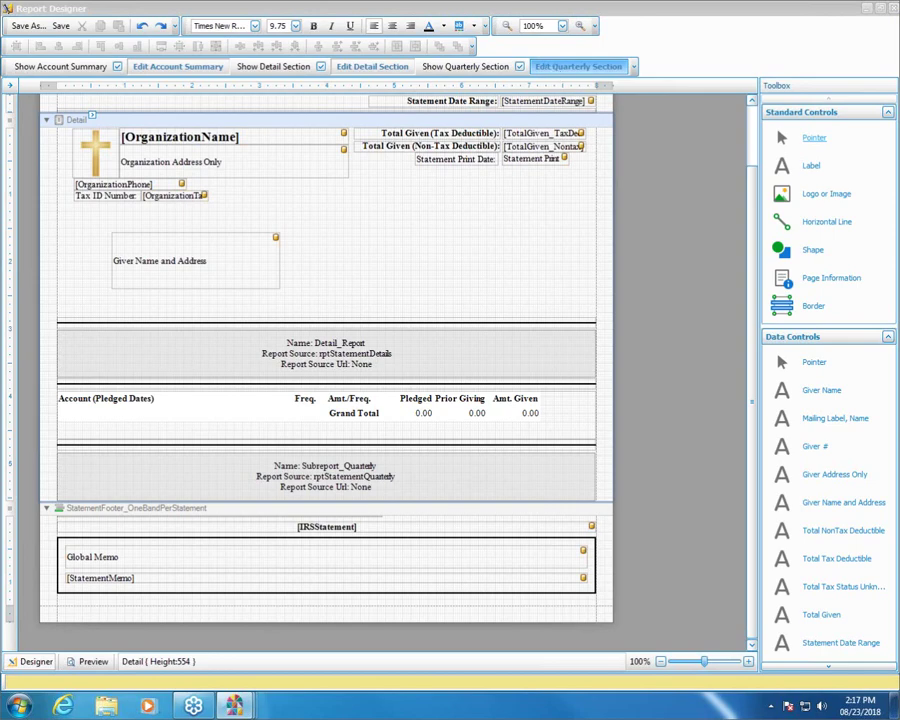
drag(729, 171, 612, 210)
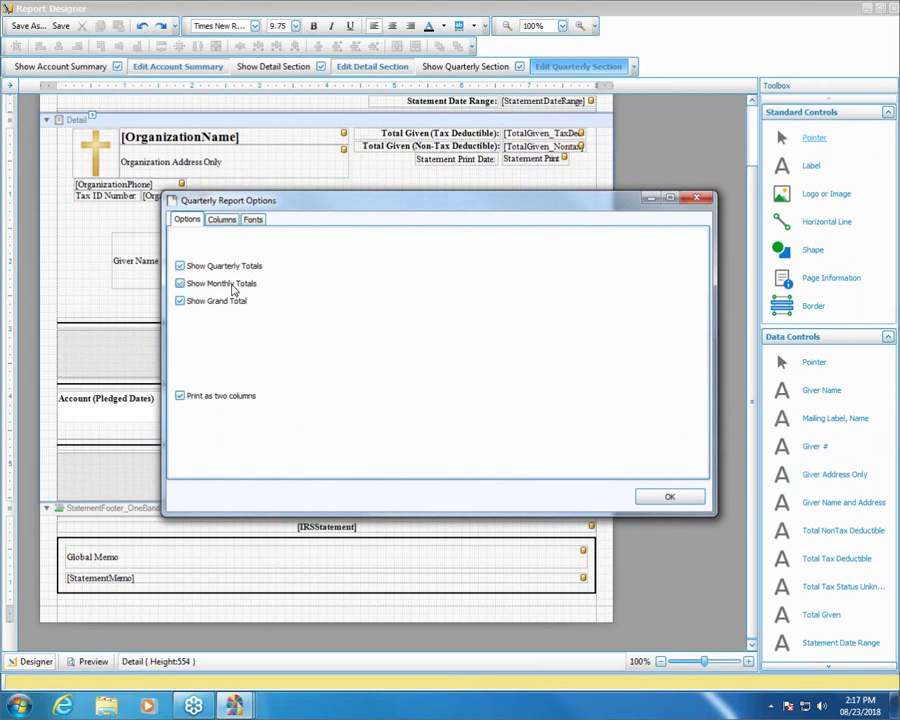
click(181, 285)
Try removing Pledged and NonPledged from the quarterly section's visible columns, and restore both
click(236, 222)
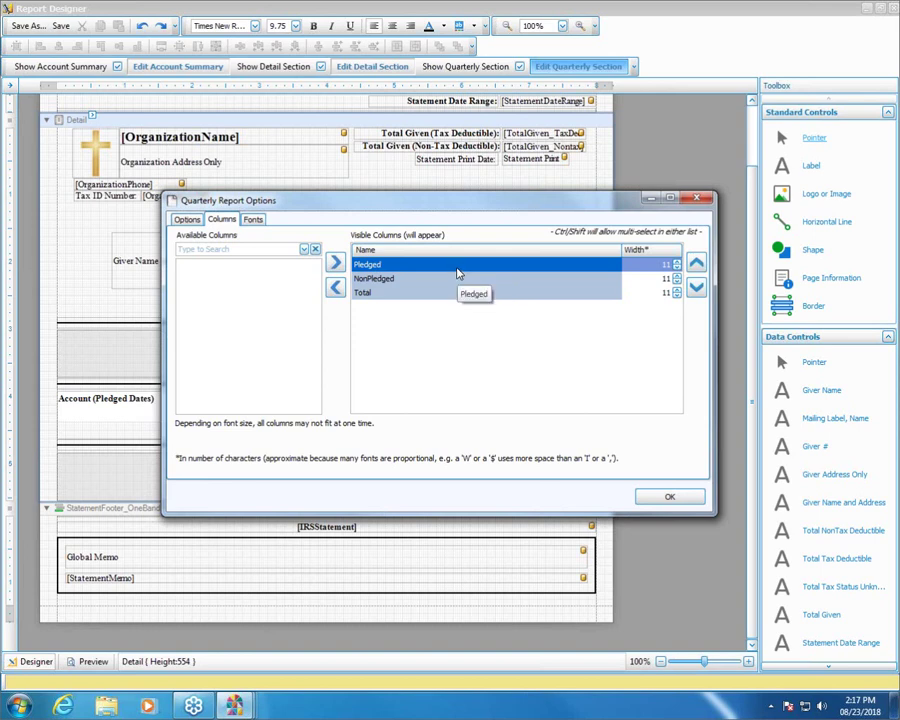
double_click(381, 266)
double_click(381, 266)
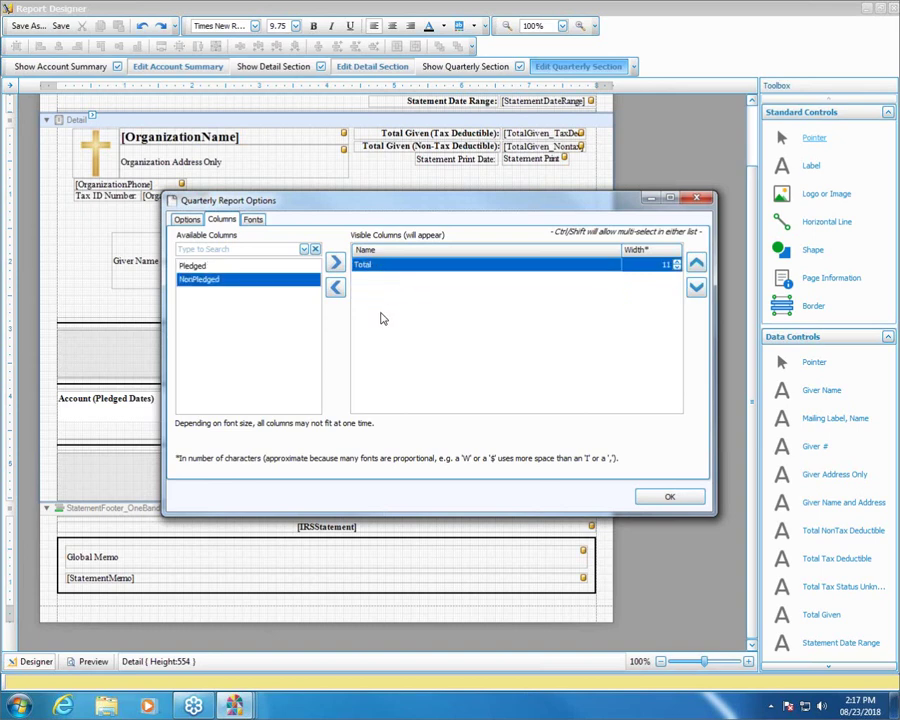
double_click(192, 267)
double_click(188, 268)
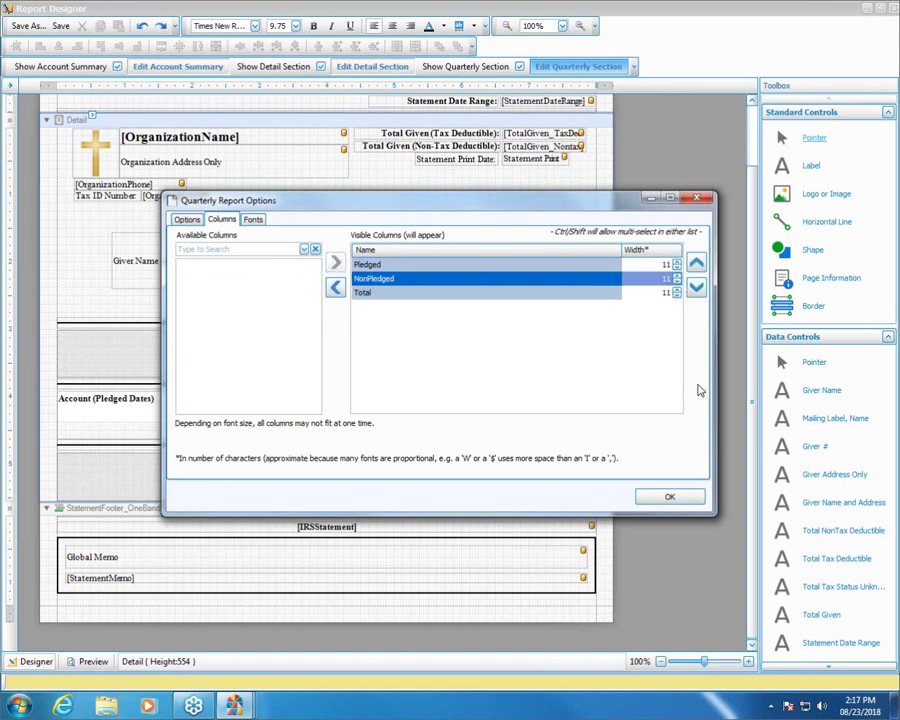
Apply the quarterly options and examine the footer's IRS statement, Global Memo and statement memo in both the preview and the layout
click(662, 497)
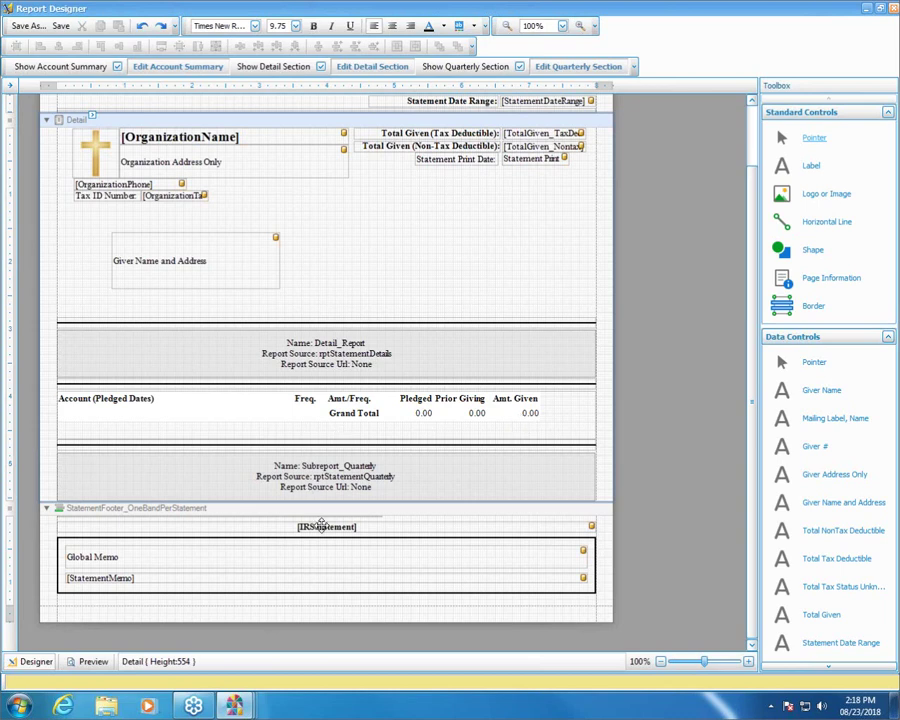
click(480, 527)
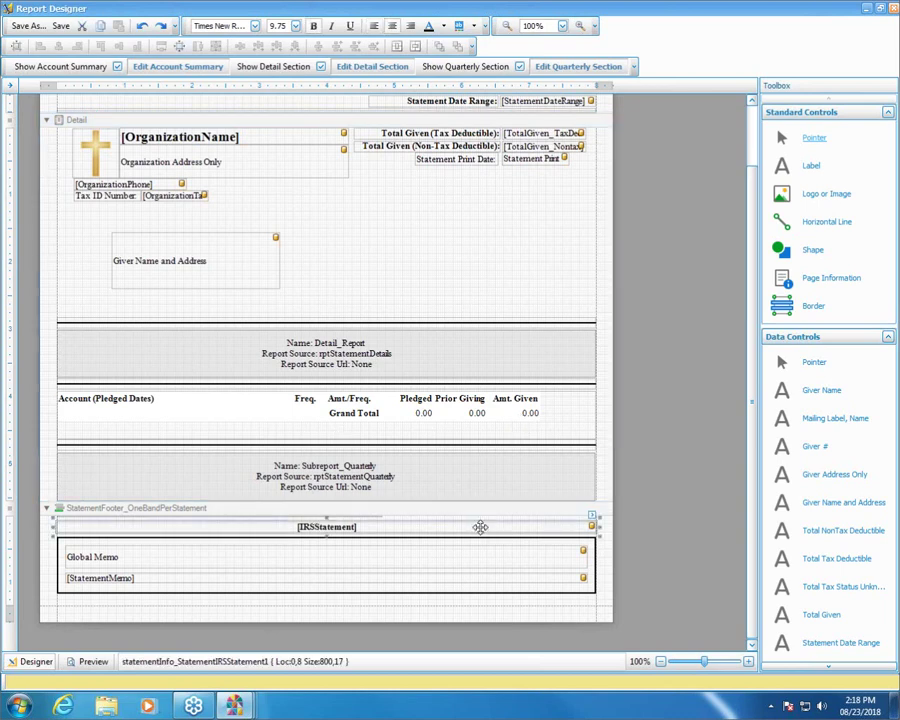
click(98, 665)
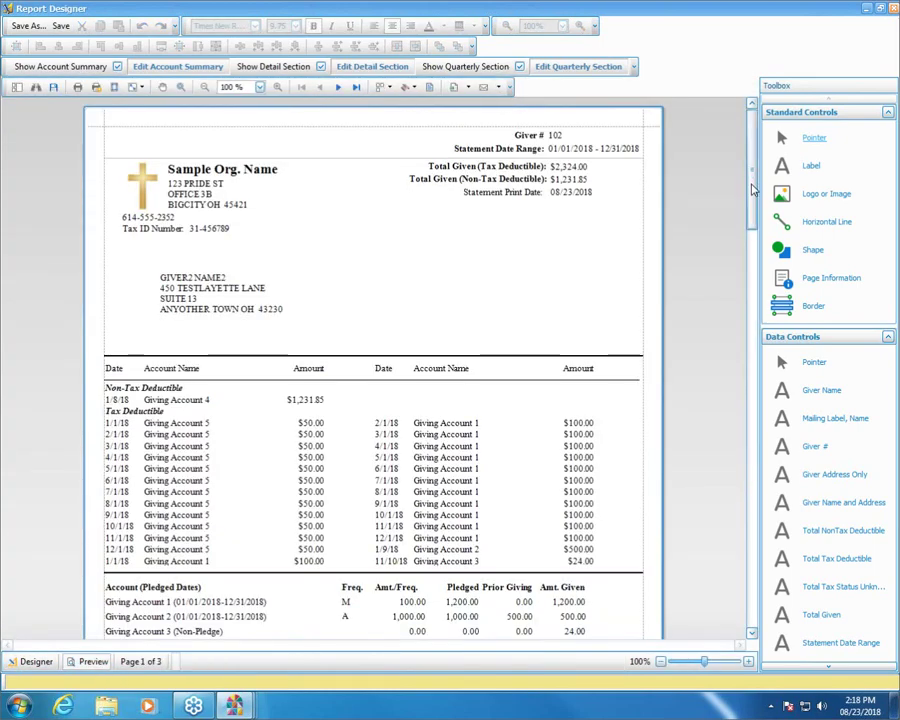
drag(754, 190, 753, 426)
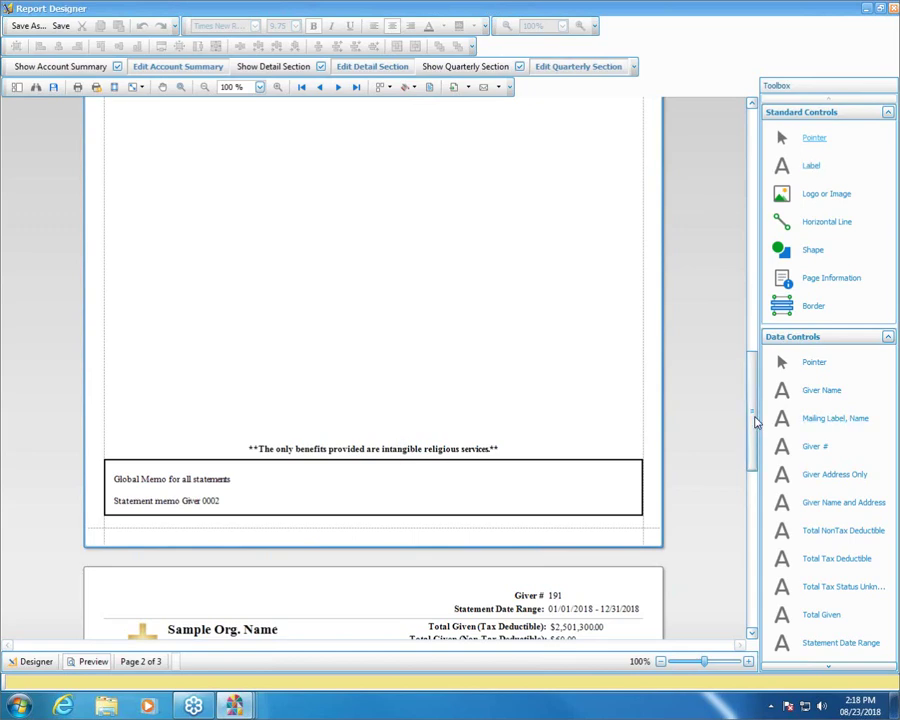
drag(752, 416, 757, 433)
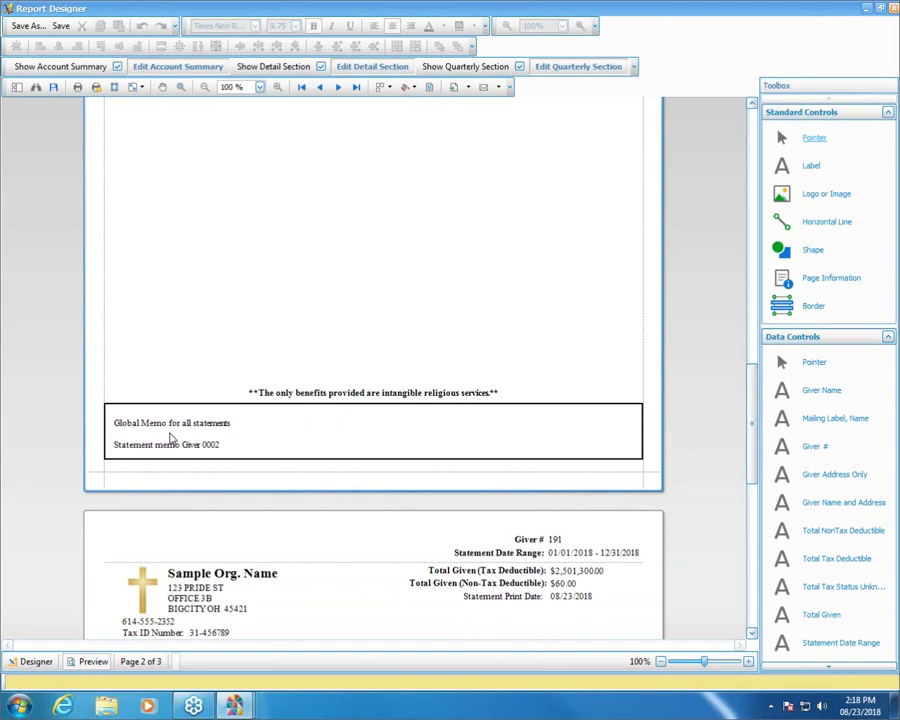
click(35, 662)
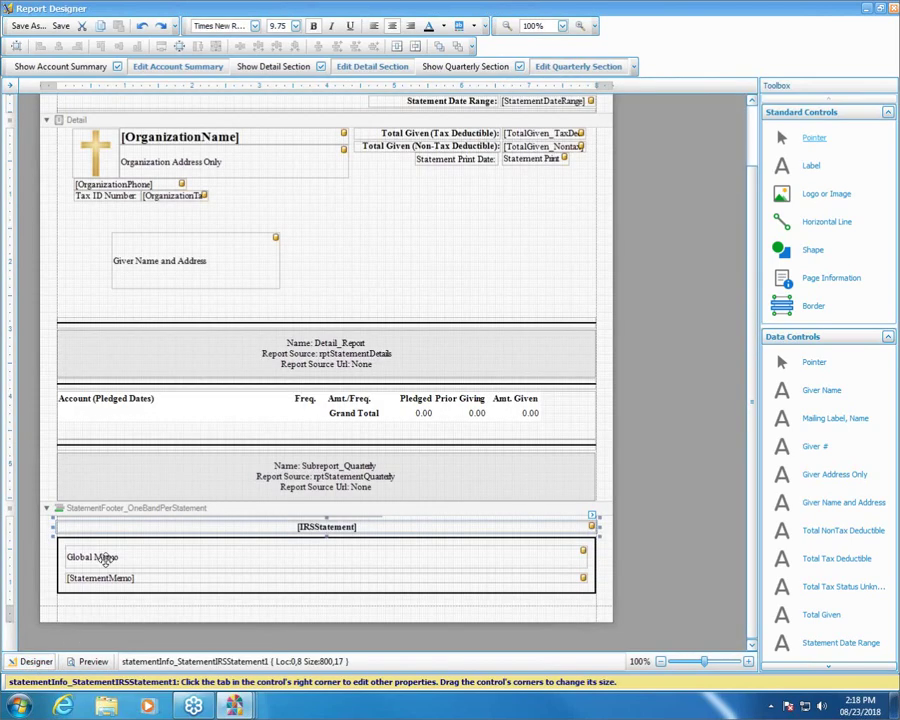
click(110, 559)
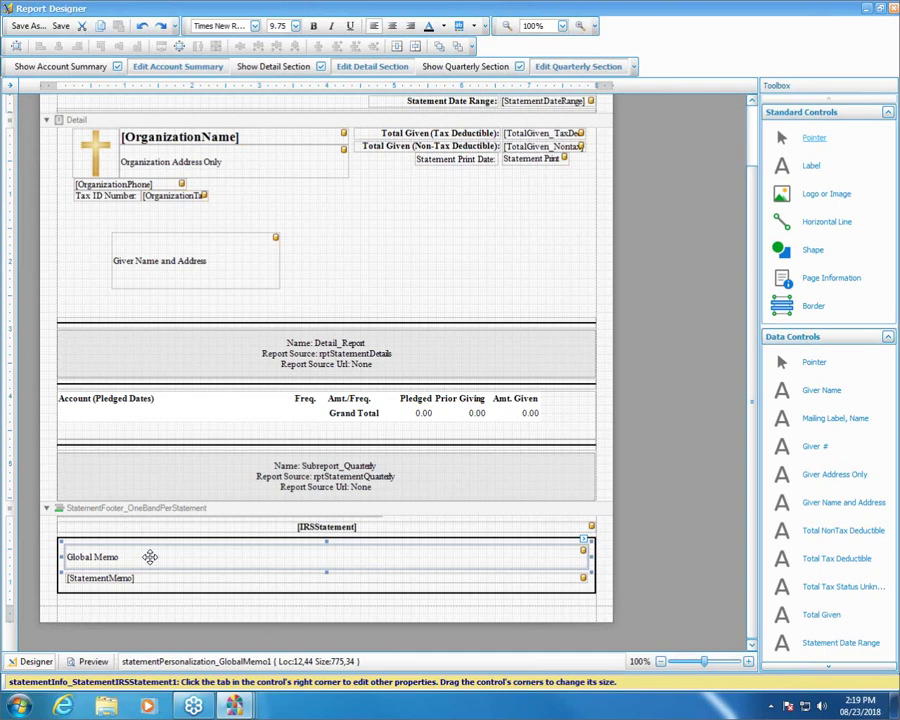
click(145, 578)
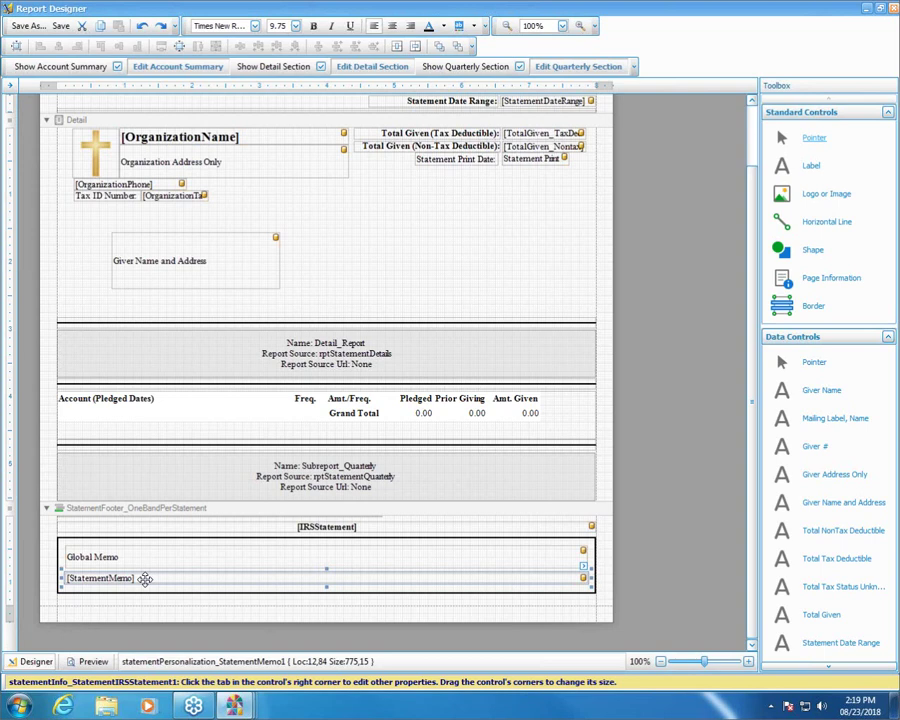
Save the customized statement layout under the name "updated" and close the report designer
click(33, 30)
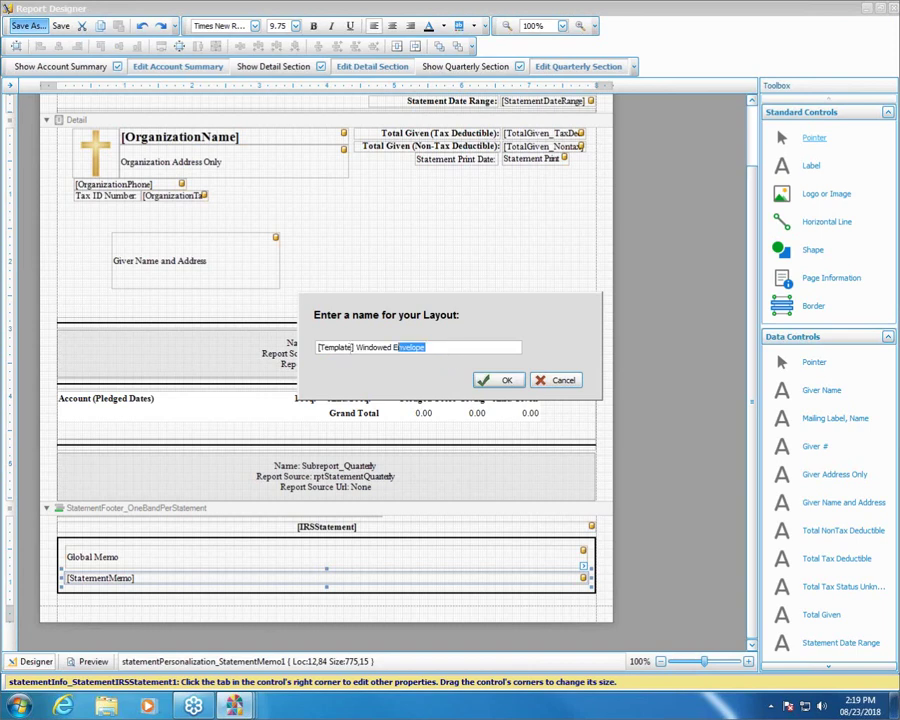
text(updated)
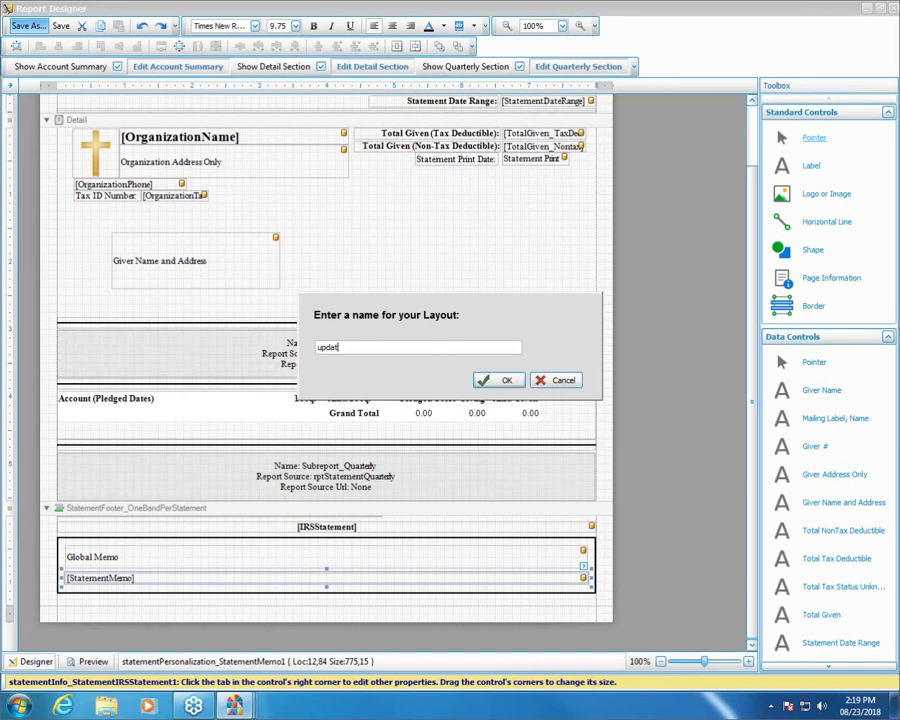
click(486, 379)
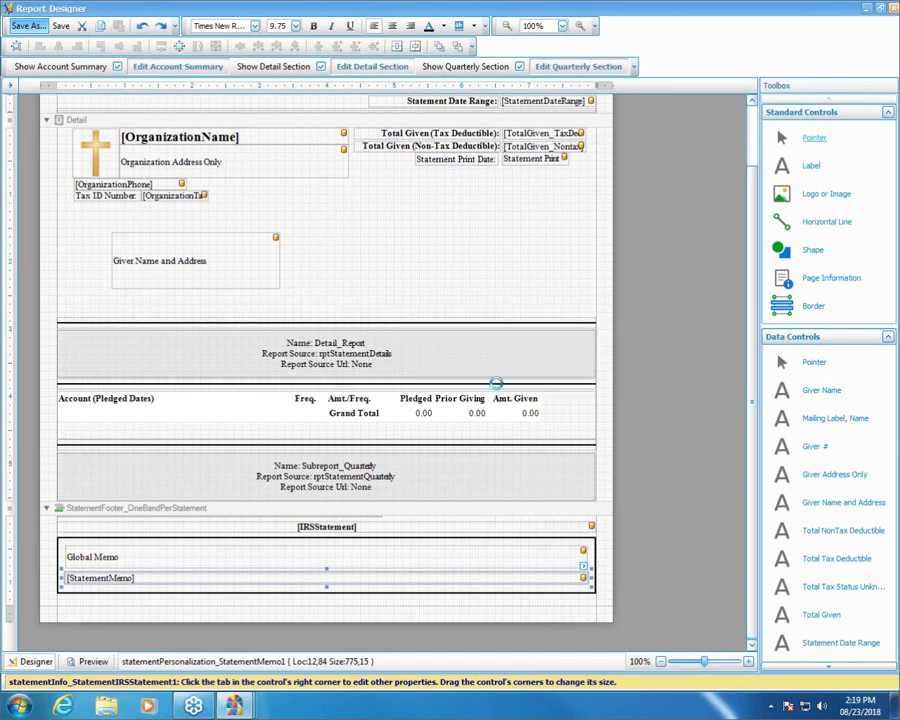
click(893, 9)
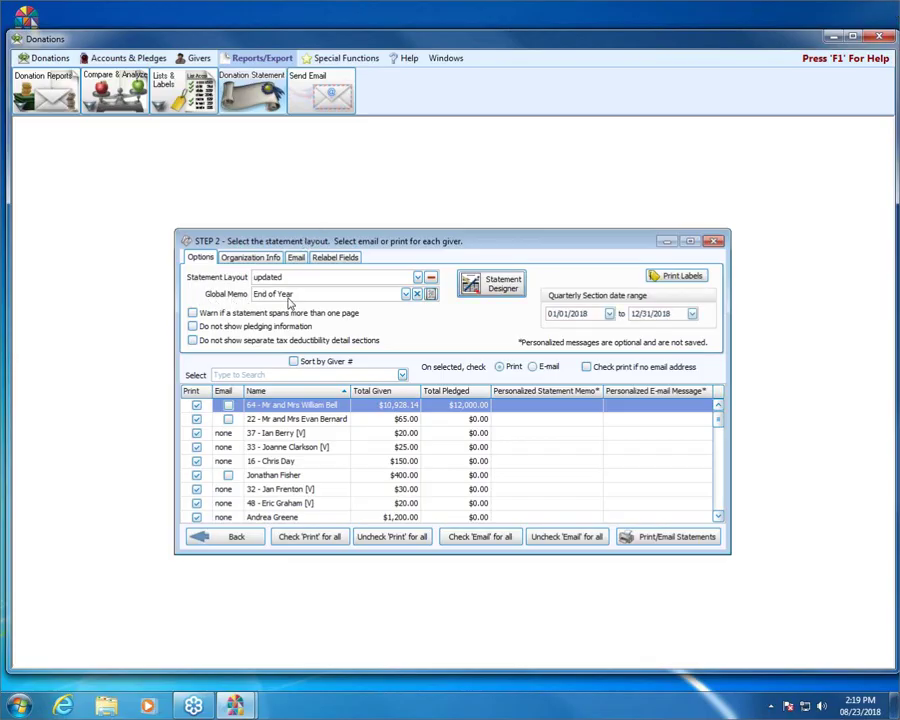
Examine the available global memo titles and the messages stored for them
click(406, 295)
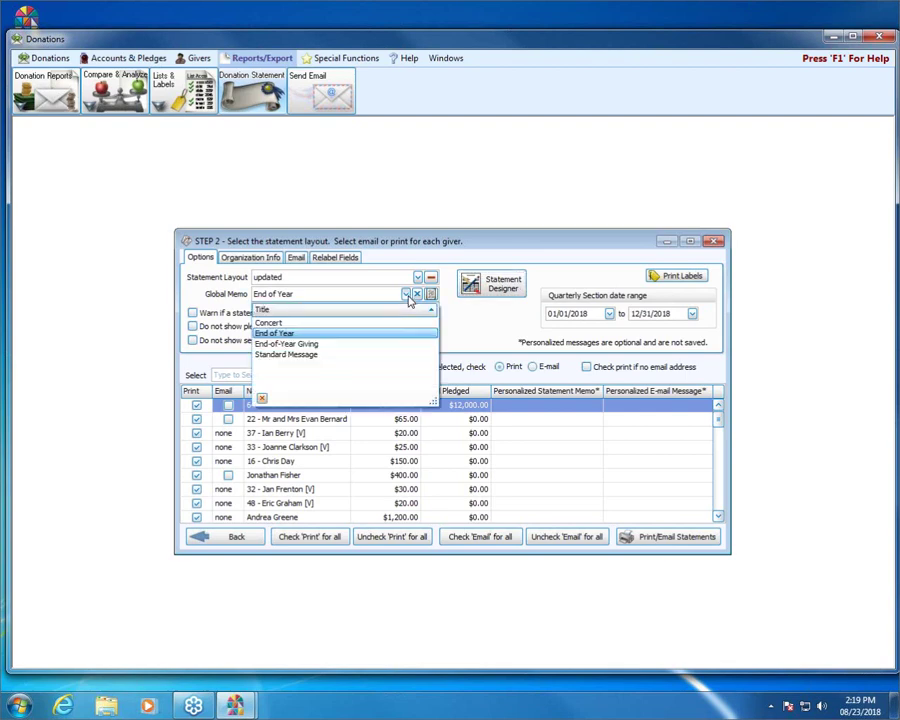
click(408, 299)
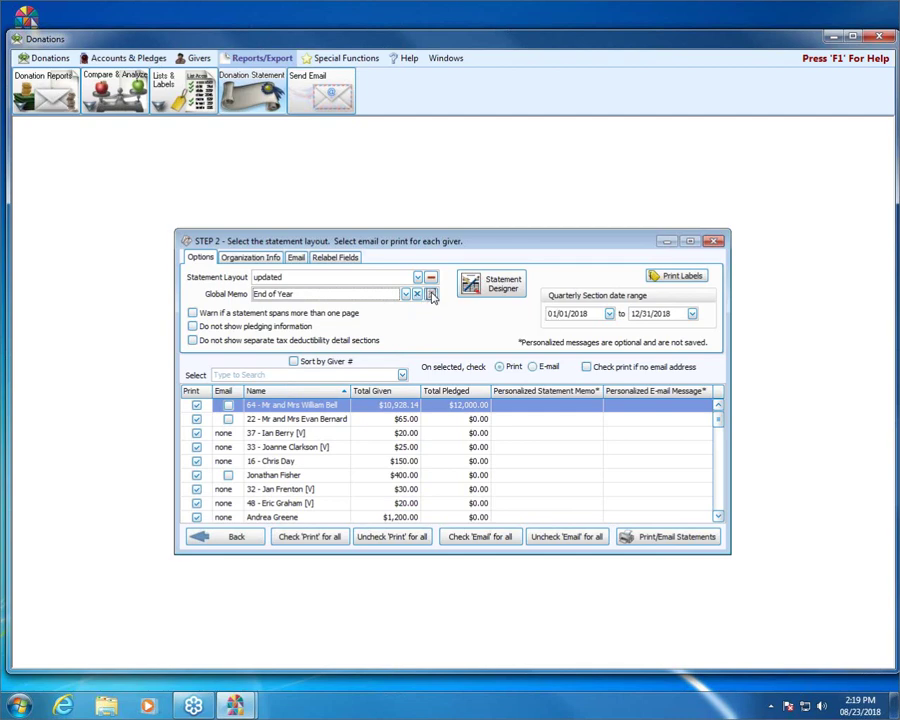
click(431, 295)
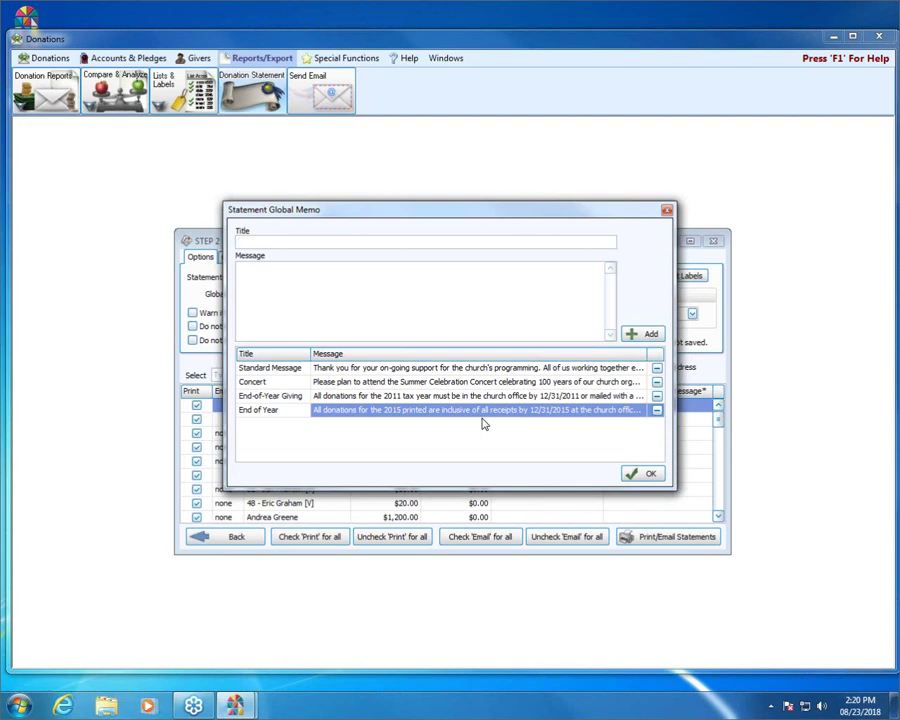
click(667, 209)
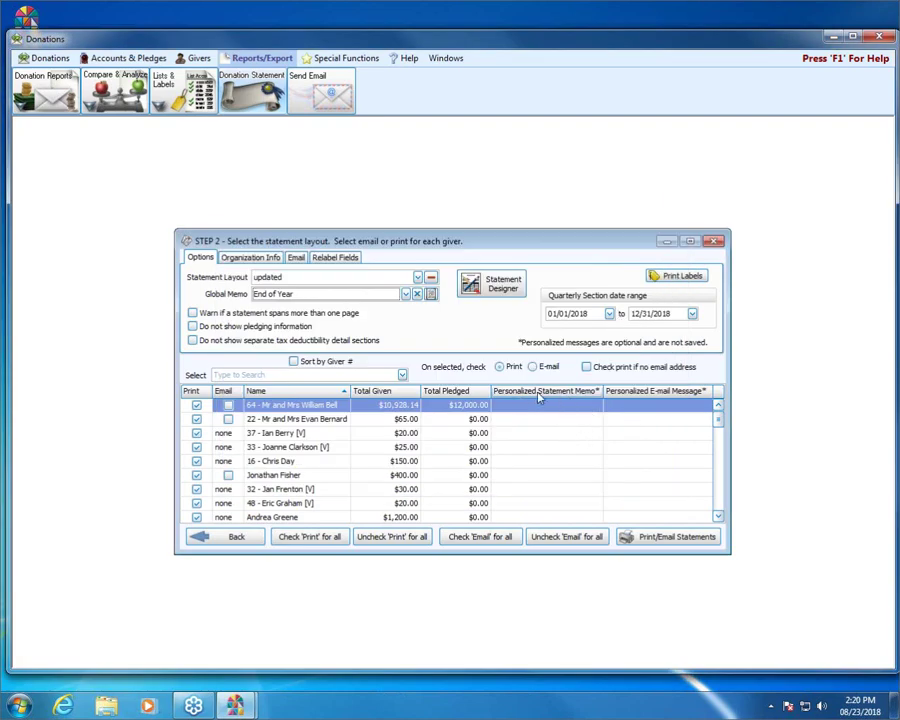
Enter "testestest" as the personalized statement memo for the third giver, keeping End of Year as the global memo
click(557, 433)
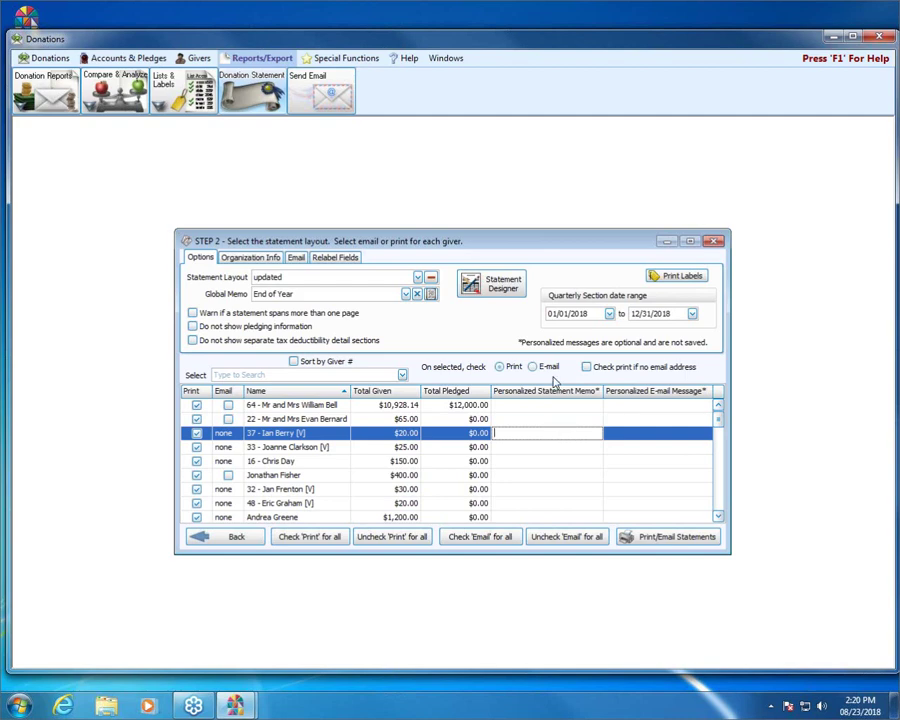
text(testestest)
click(341, 294)
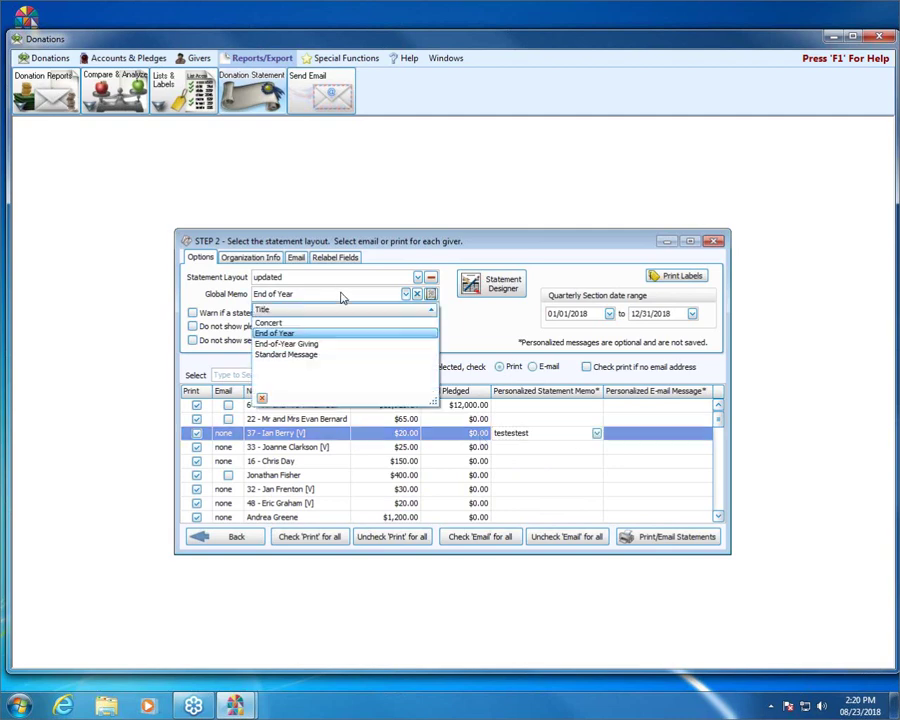
click(345, 297)
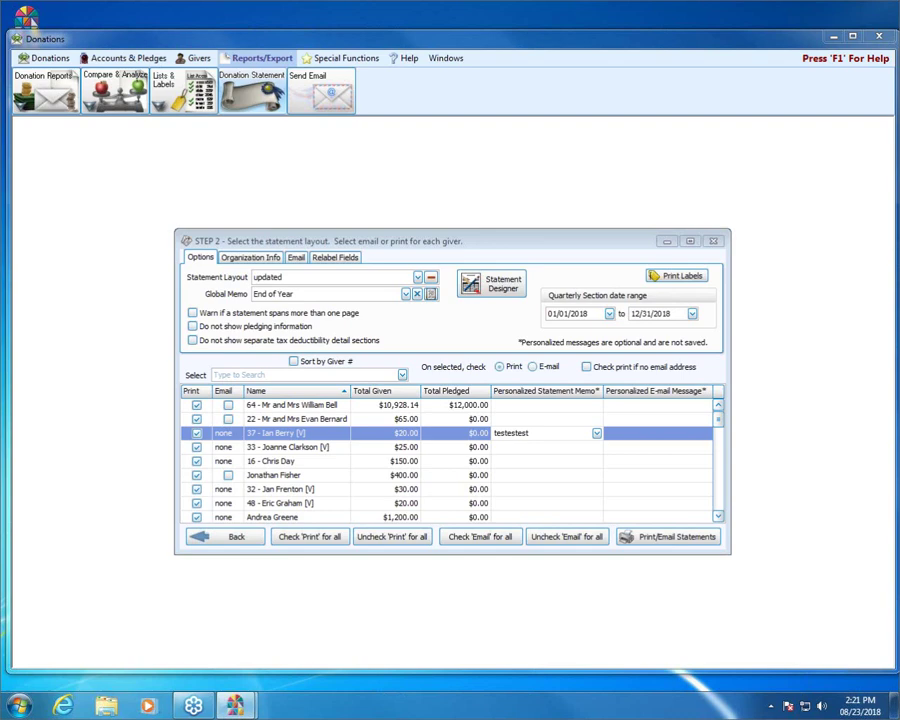
Reopen the "updated" layout in the statement designer and add Check # to the detail section's visible columns
click(500, 284)
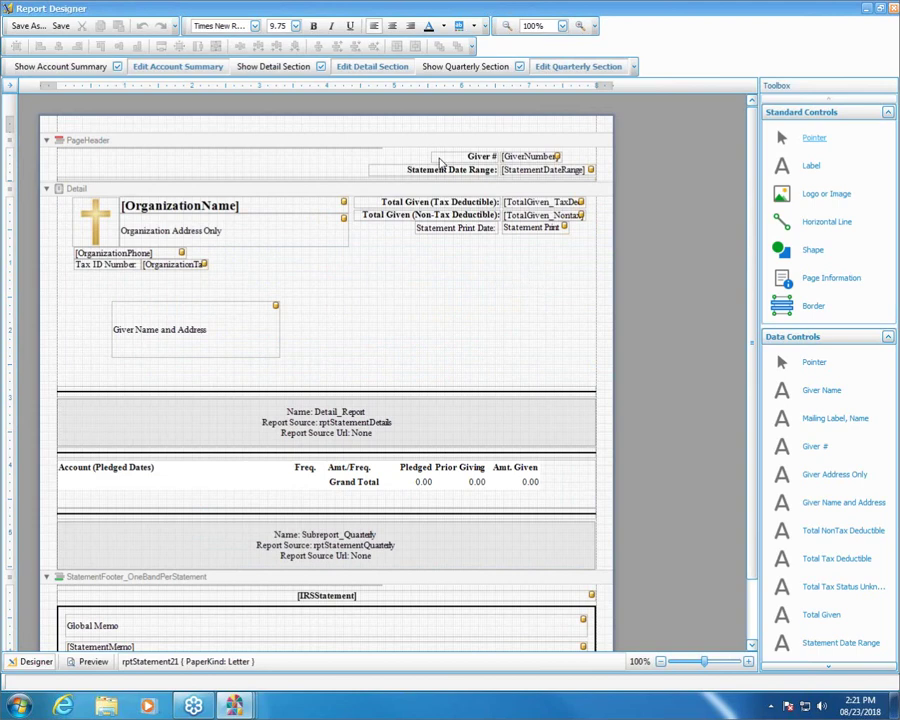
click(349, 73)
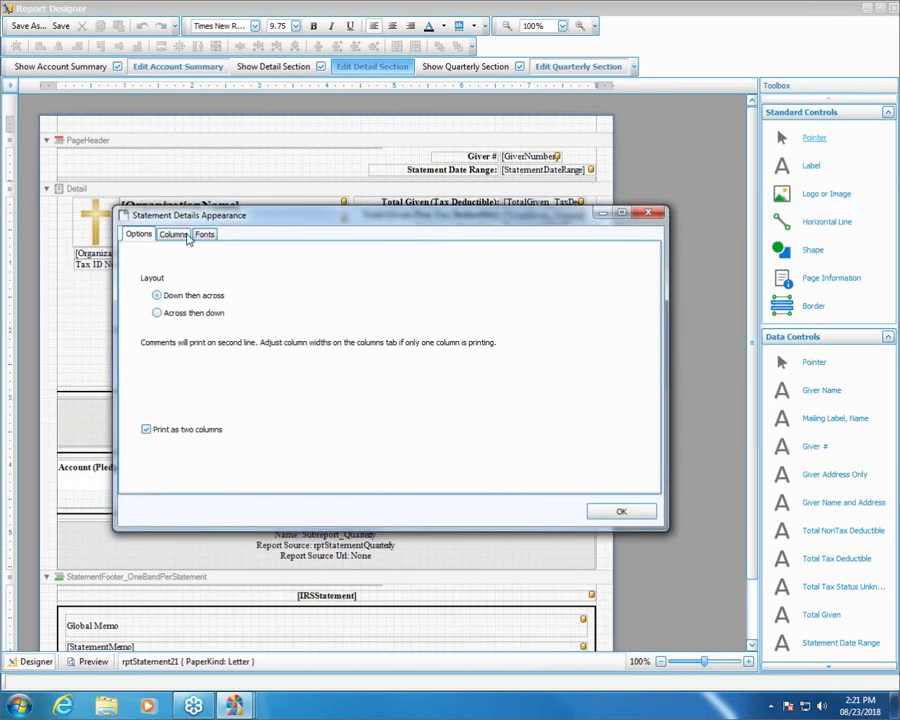
click(184, 236)
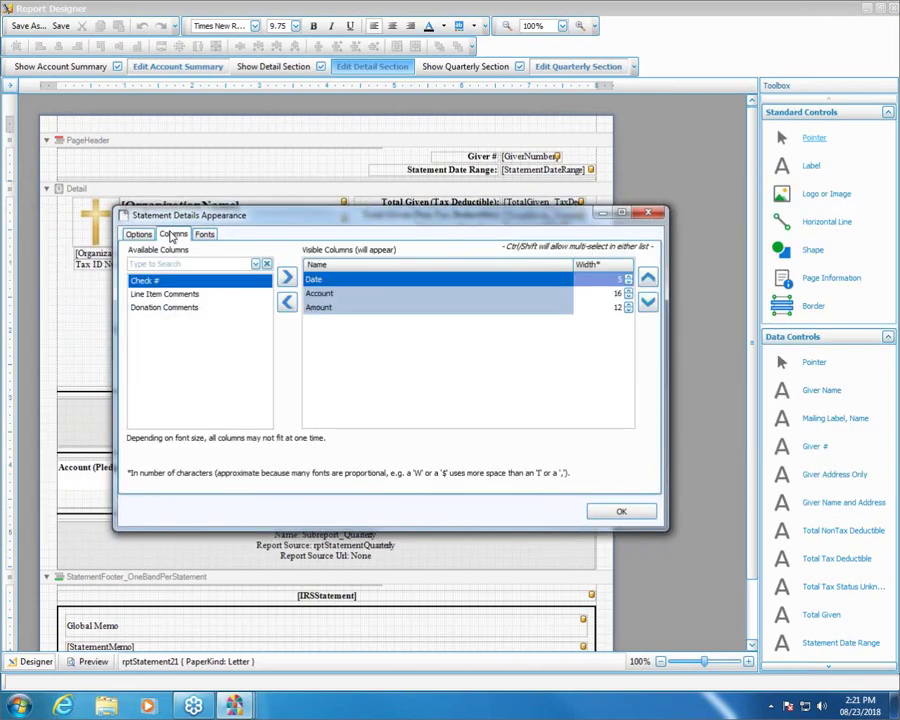
click(287, 277)
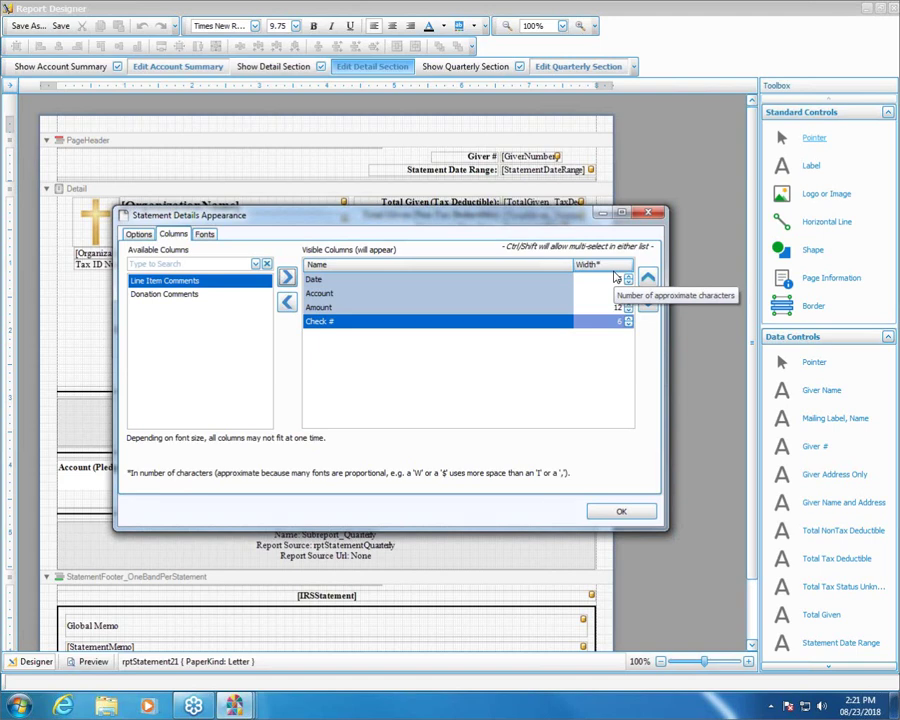
Widen the Check # column in the detail section and apply the column settings
click(628, 319)
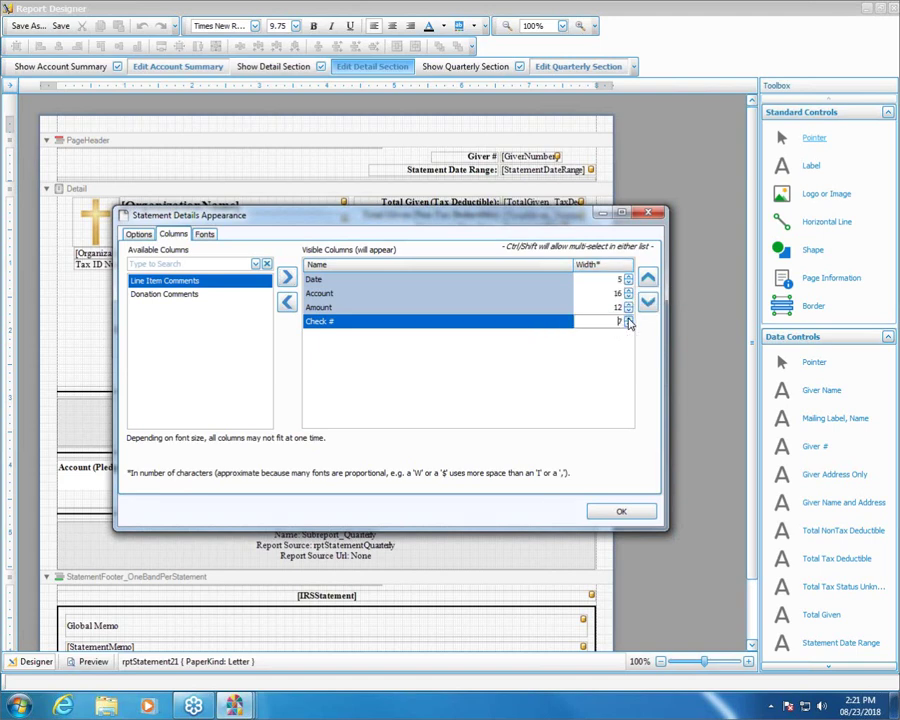
click(628, 320)
click(628, 320)
click(642, 514)
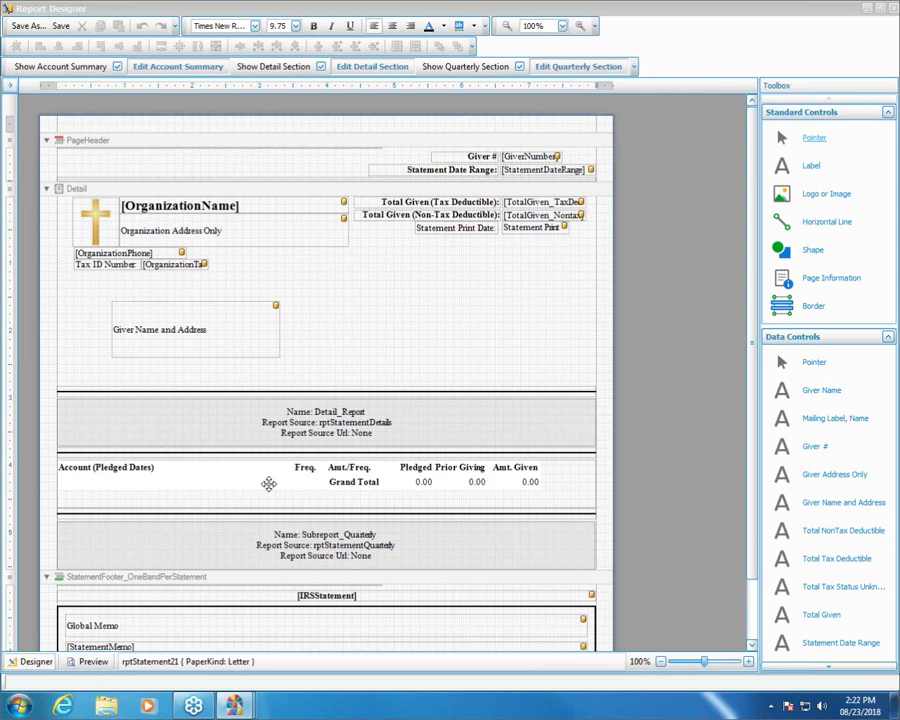
Remove Prior Giving from the account summary's visible columns and apply the change
click(180, 67)
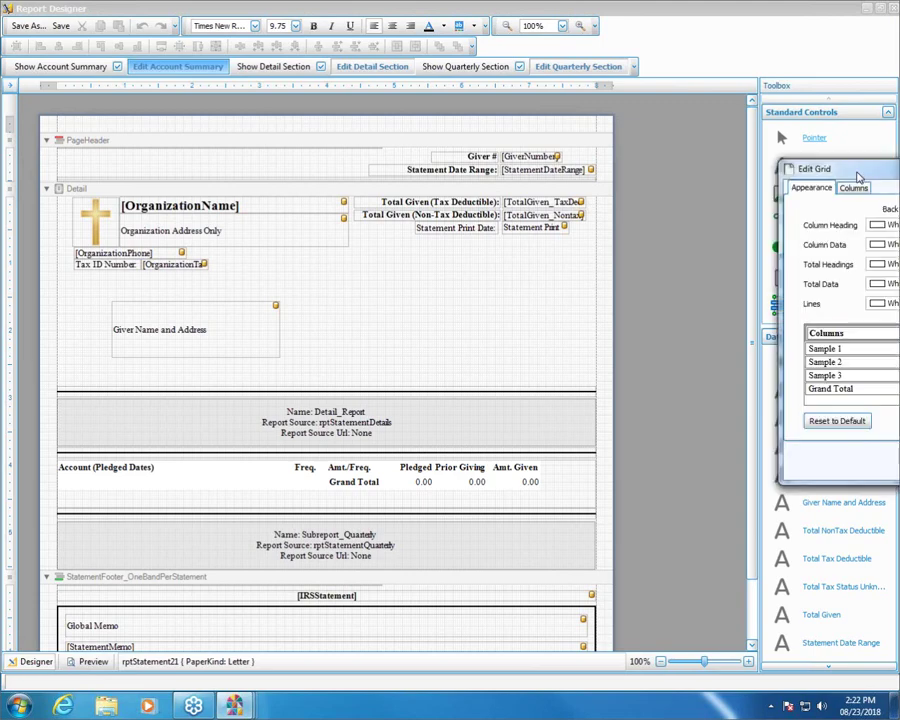
drag(790, 172, 286, 199)
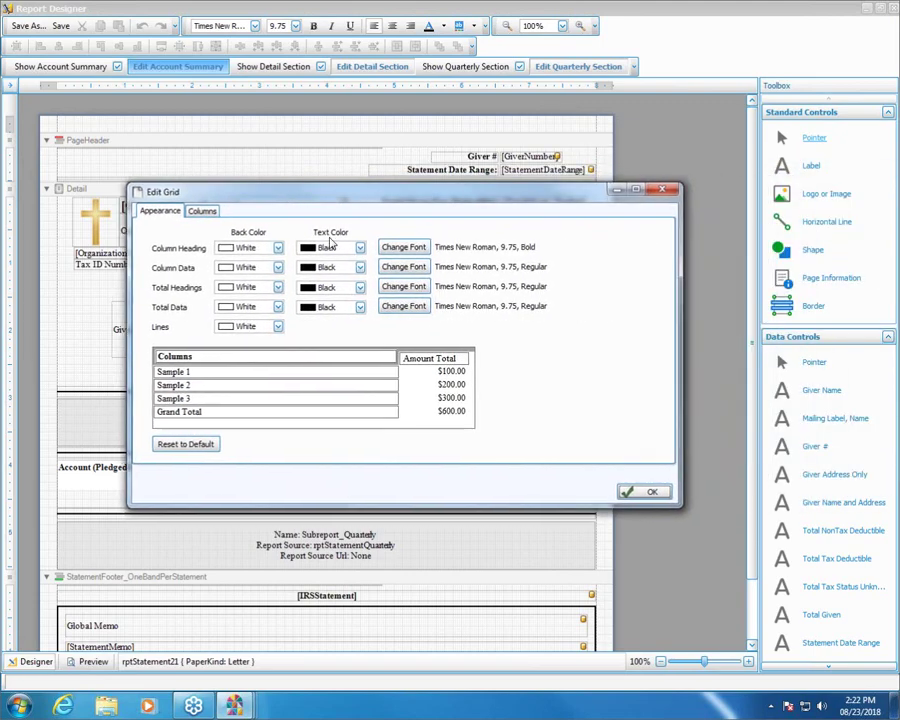
click(202, 211)
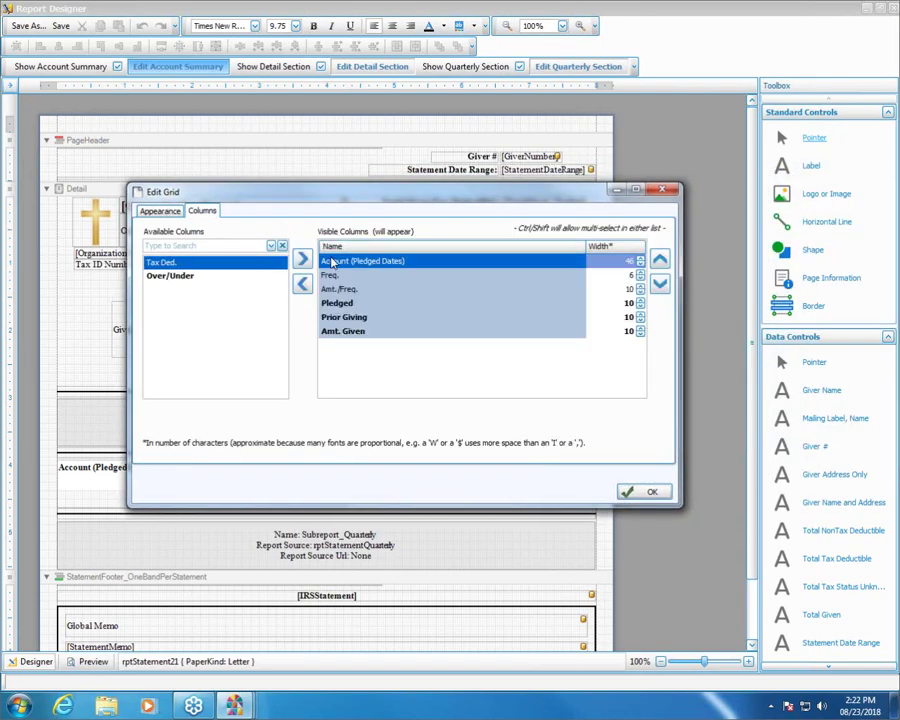
click(350, 318)
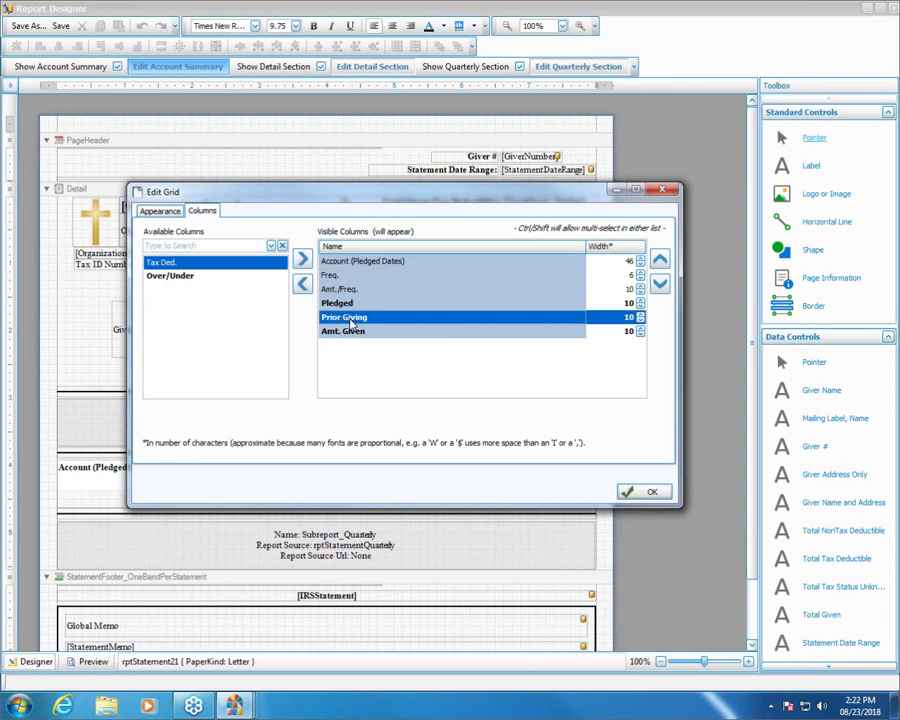
click(301, 284)
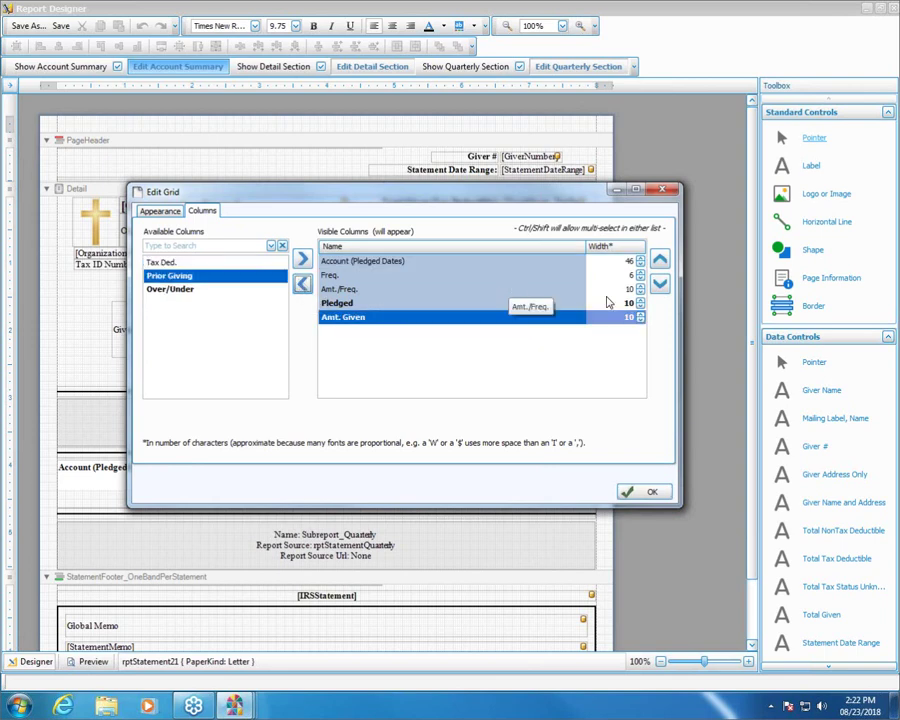
click(654, 493)
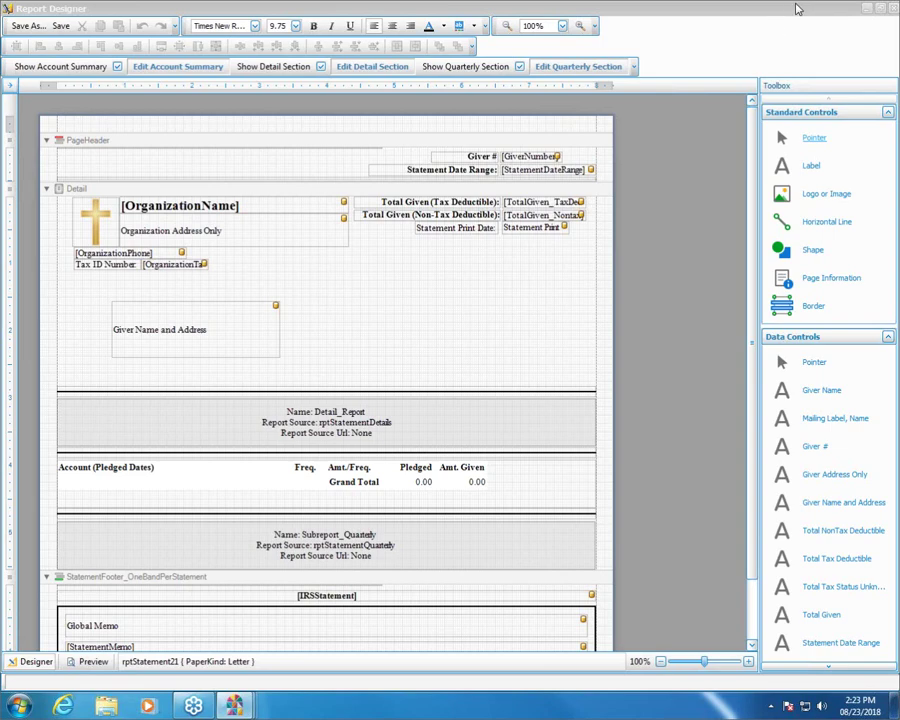
Close the report designer and save the layout under the name "updated"
click(562, 8)
click(894, 8)
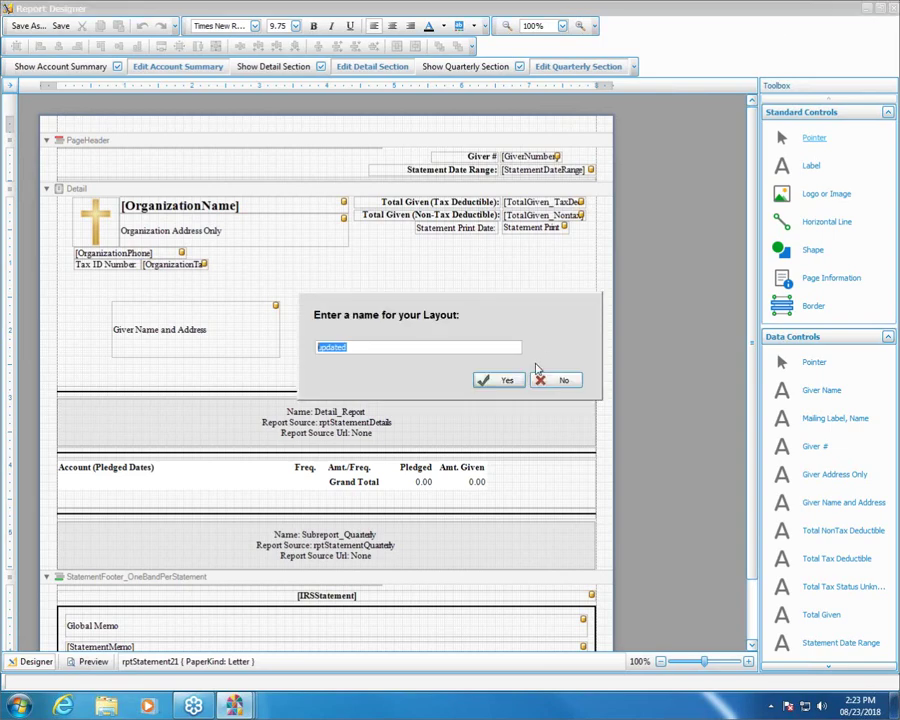
click(496, 376)
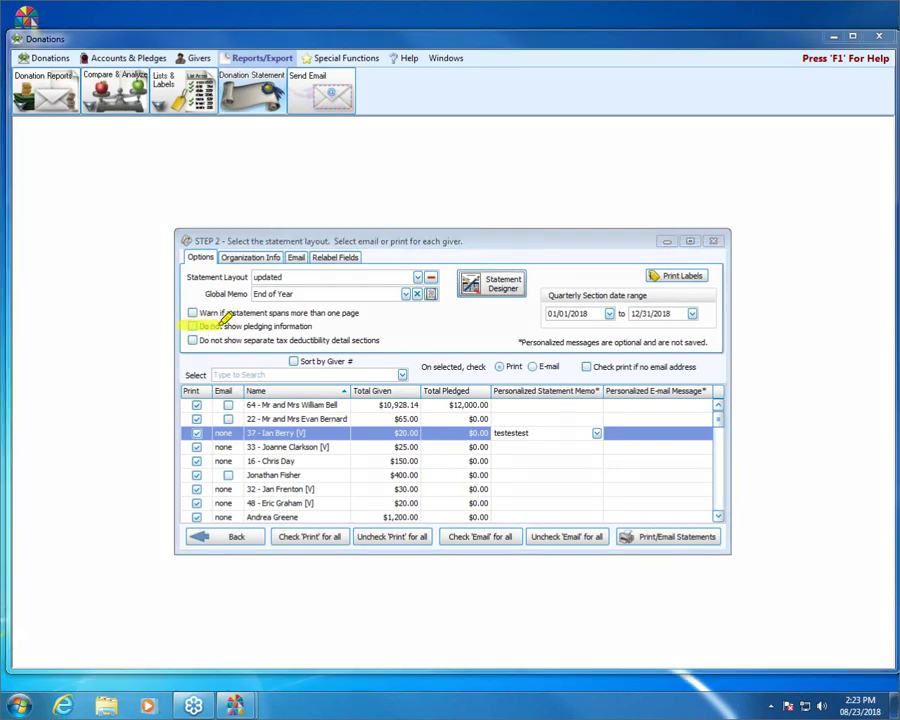
Set the statements to not show pledging information, then revisit the recipient selection criteria and return to the layout options
drag(220, 320, 278, 322)
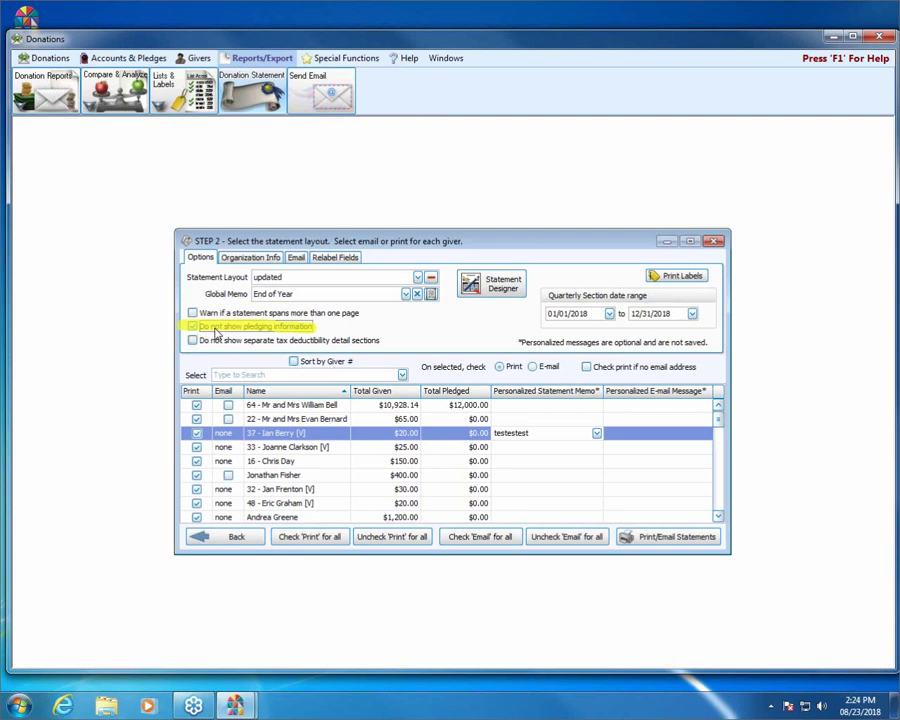
click(288, 328)
click(255, 541)
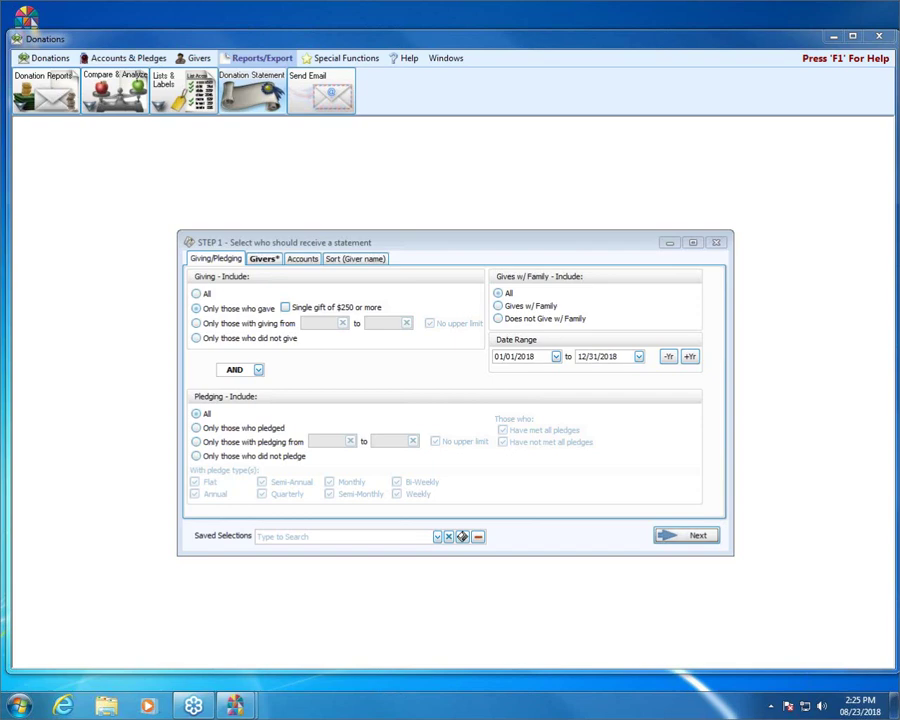
click(697, 536)
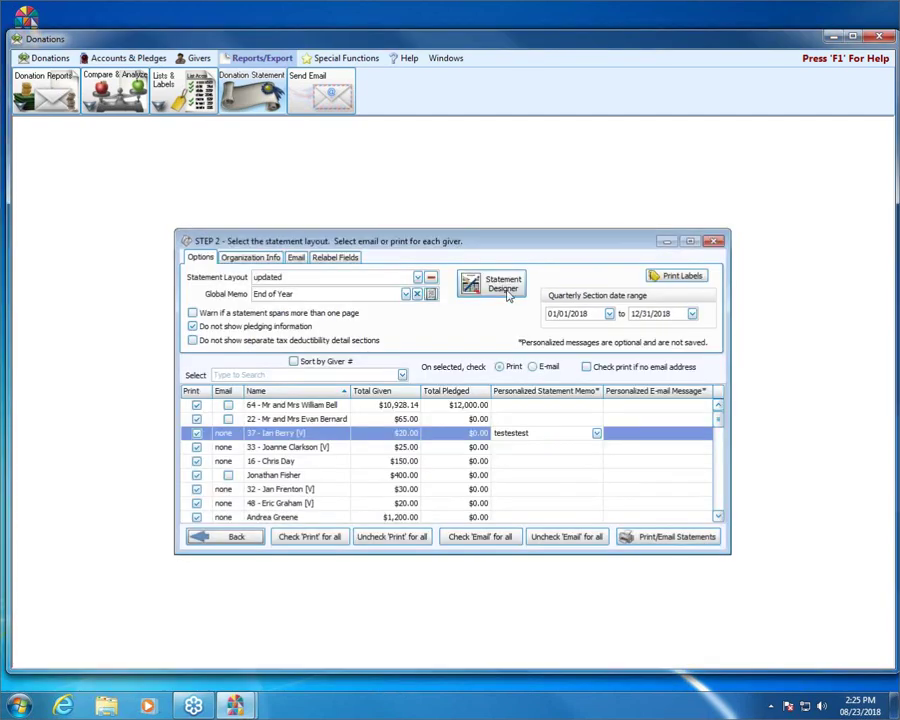
Try to reopen the "updated" layout in the statement designer and bring the designer window to the front
click(505, 284)
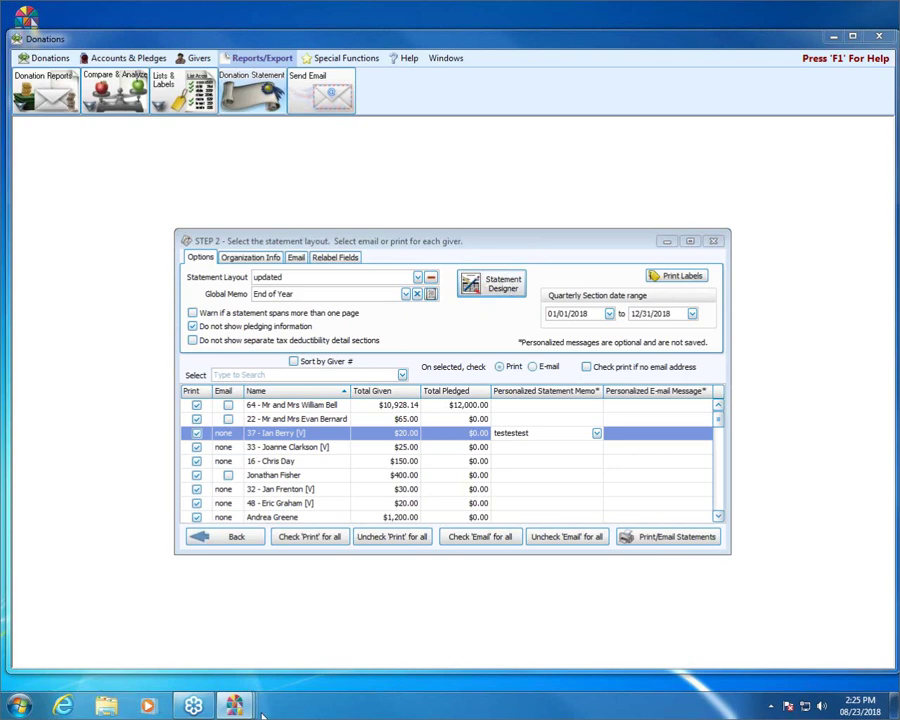
mouse_move(240, 708)
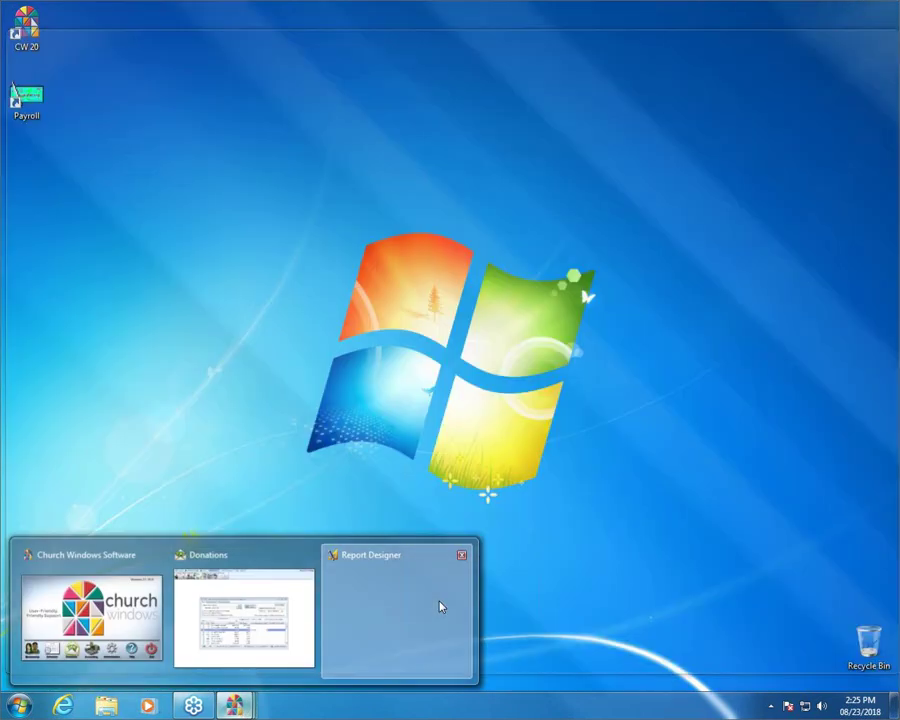
click(440, 600)
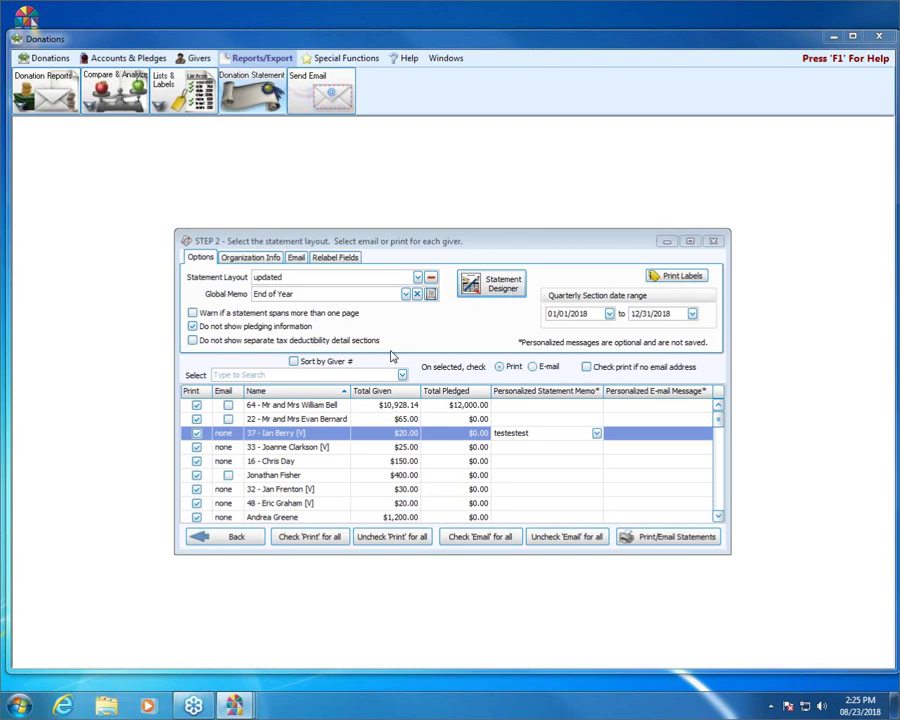
mouse_move(233, 705)
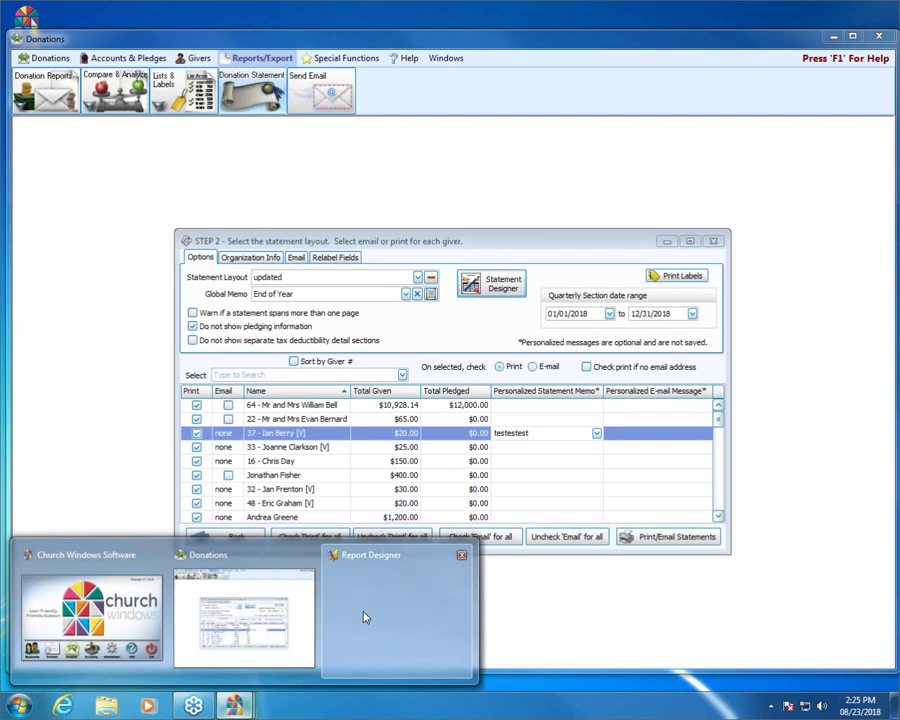
click(364, 619)
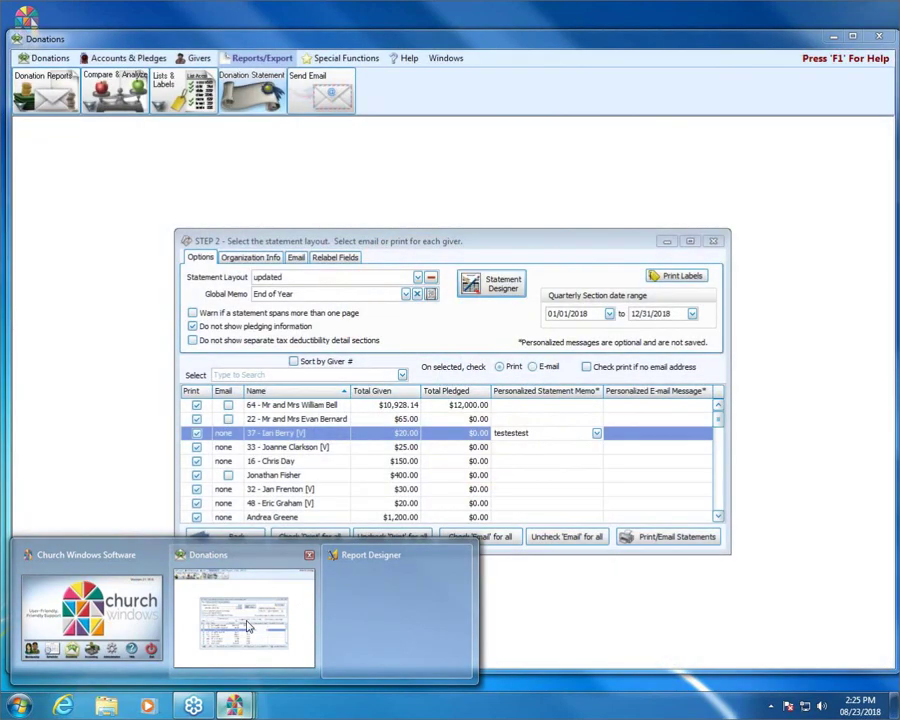
click(298, 614)
click(493, 283)
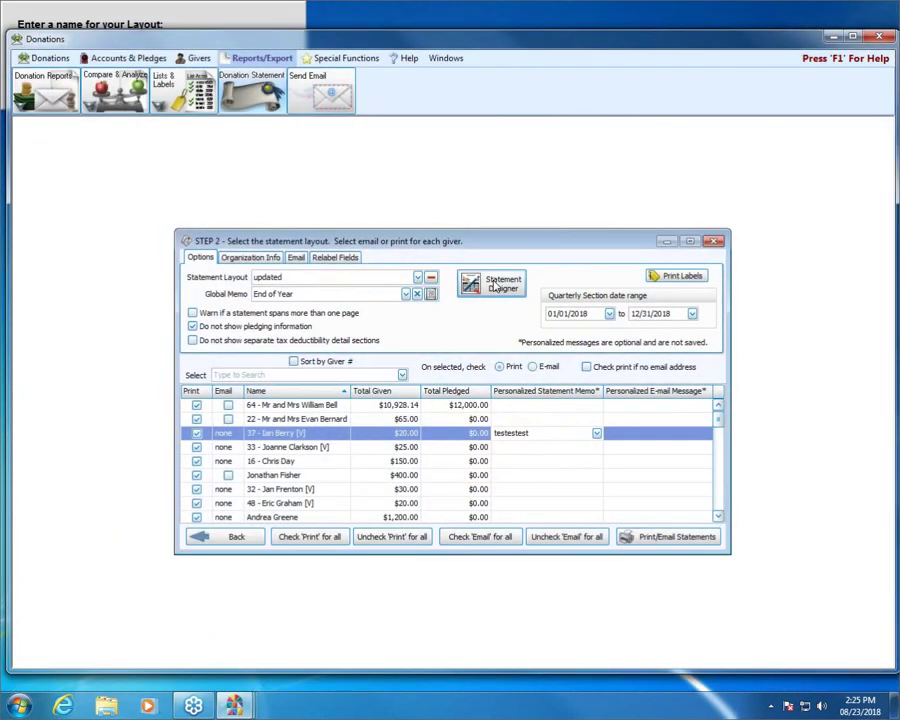